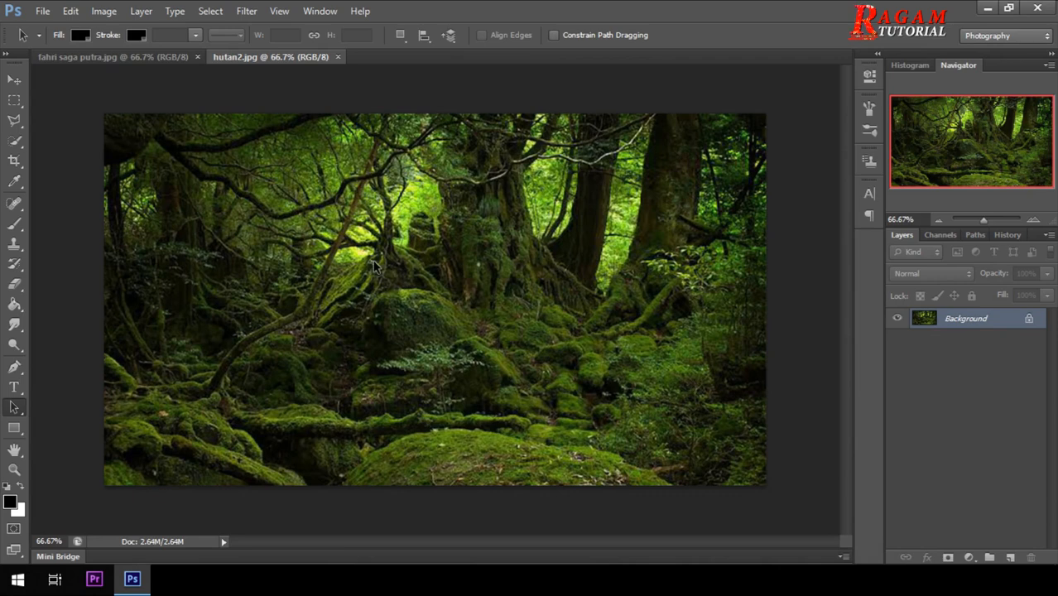
Step: Bring the portrait photo's document to the front and place it after hutan2.jpg in the document order
left_click(110, 60)
left_click_drag(110, 60, 273, 62)
left_click(268, 61)
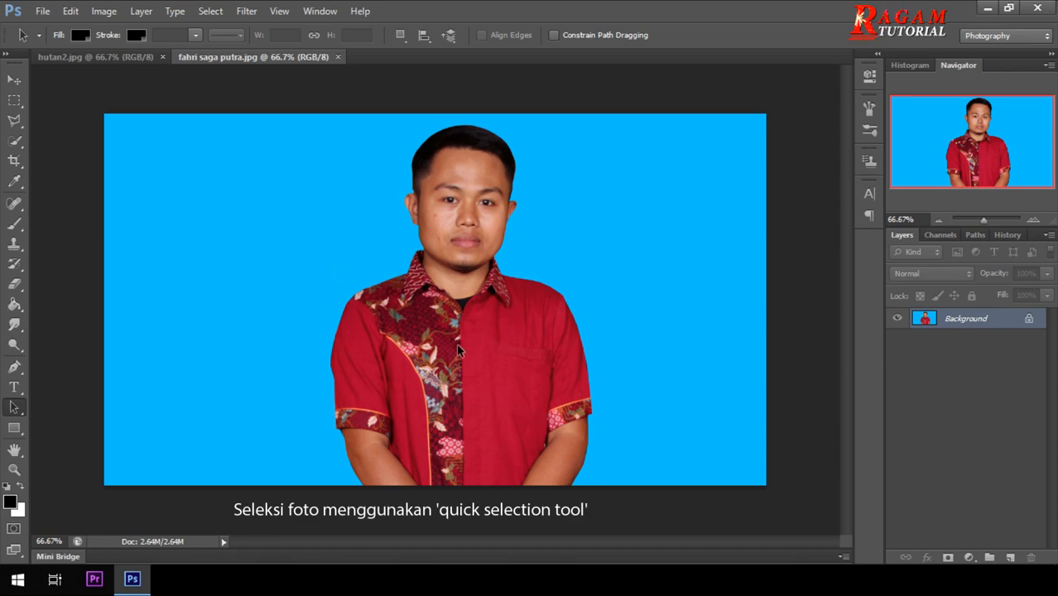
Step: Select the whole blue background around the man with the Quick Selection Tool
mouse_move(13, 147)
left_mouse_down()
mouse_move(92, 153)
mouse_move(118, 138)
left_mouse_up()
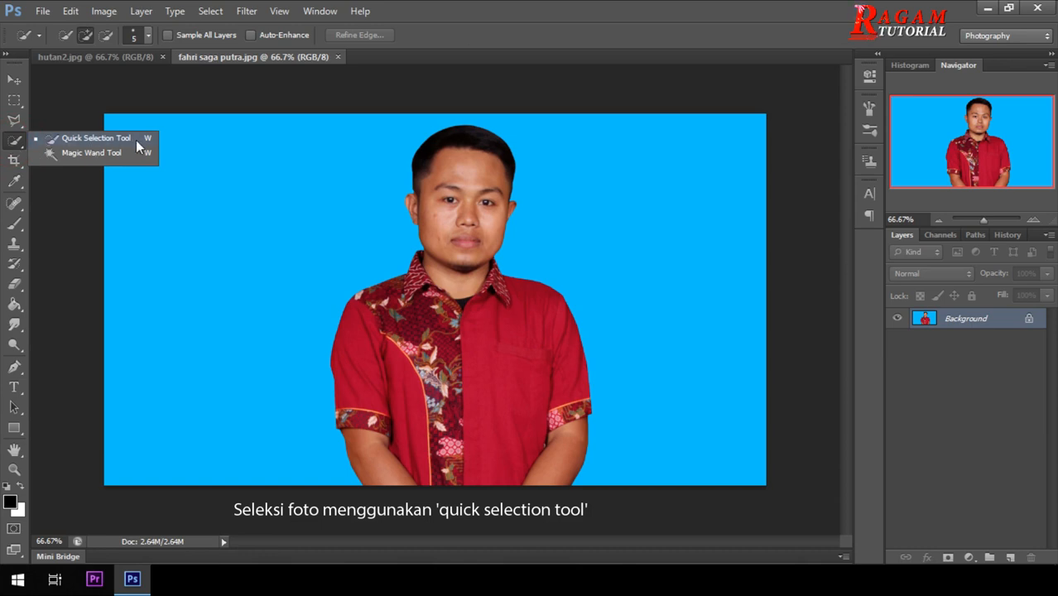
left_click_drag(135, 140, 136, 140)
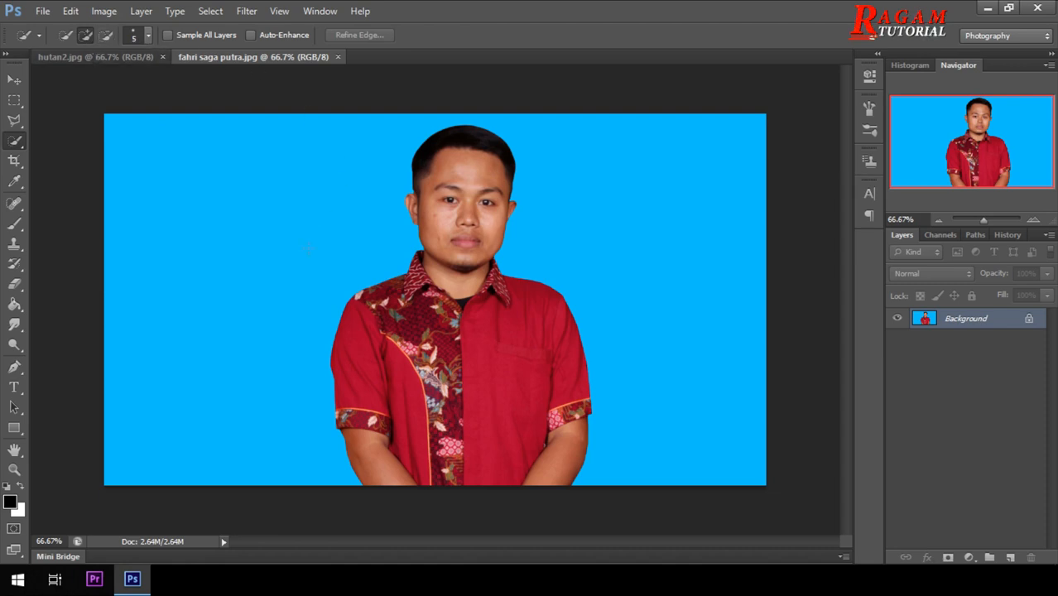
mouse_move(330, 485)
left_mouse_down()
mouse_move(327, 385)
mouse_move(251, 301)
left_mouse_up()
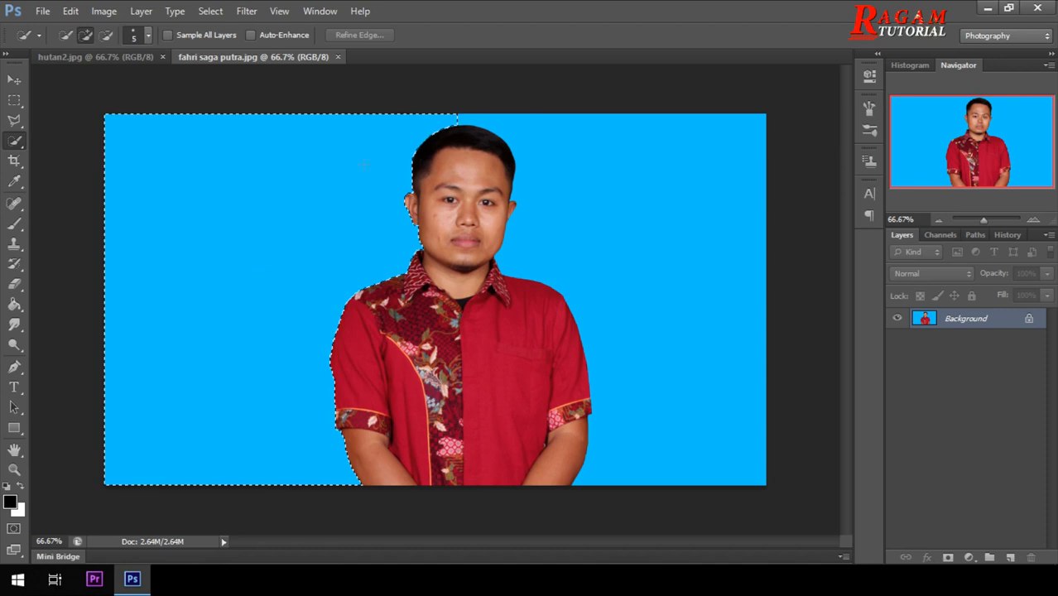
mouse_move(442, 108)
left_mouse_down()
mouse_move(508, 126)
mouse_move(545, 164)
mouse_move(543, 263)
mouse_move(604, 323)
mouse_move(613, 359)
left_mouse_up()
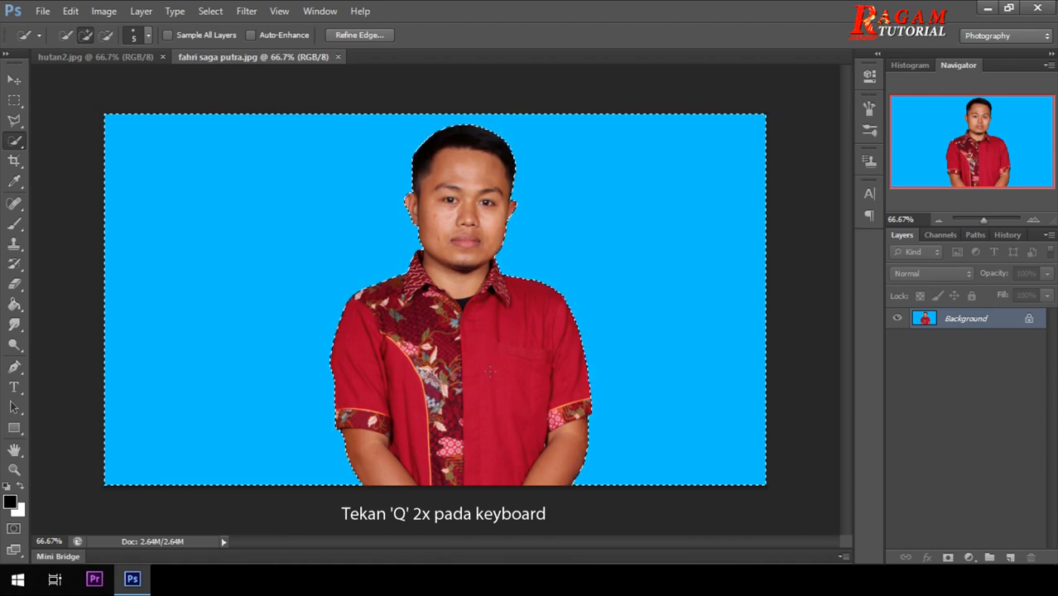
Step: Preview the selection in Quick Mask, then invert it and copy the man onto a new layer
key("q")
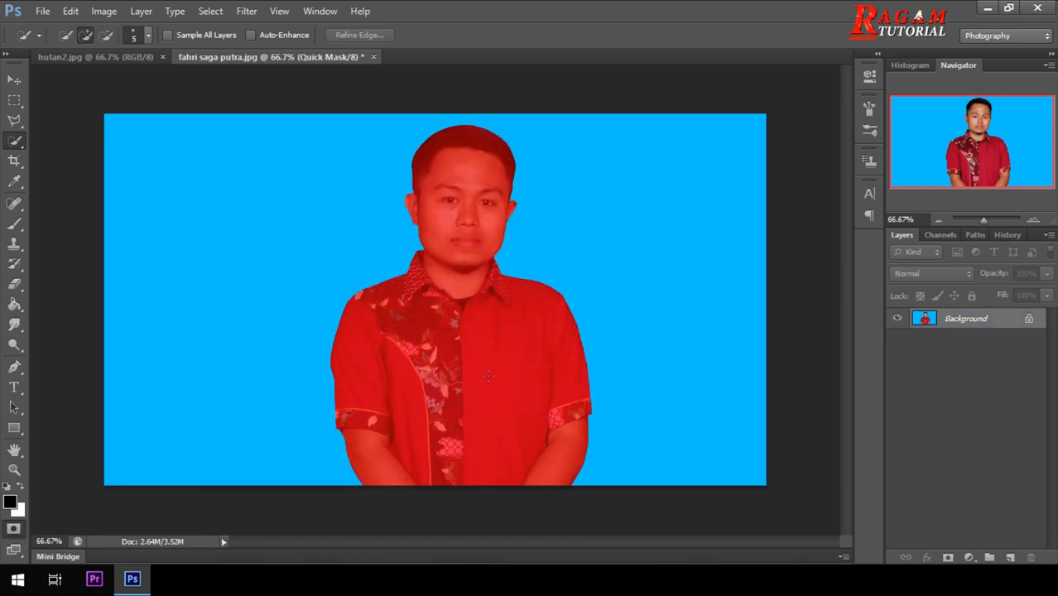
key("q")
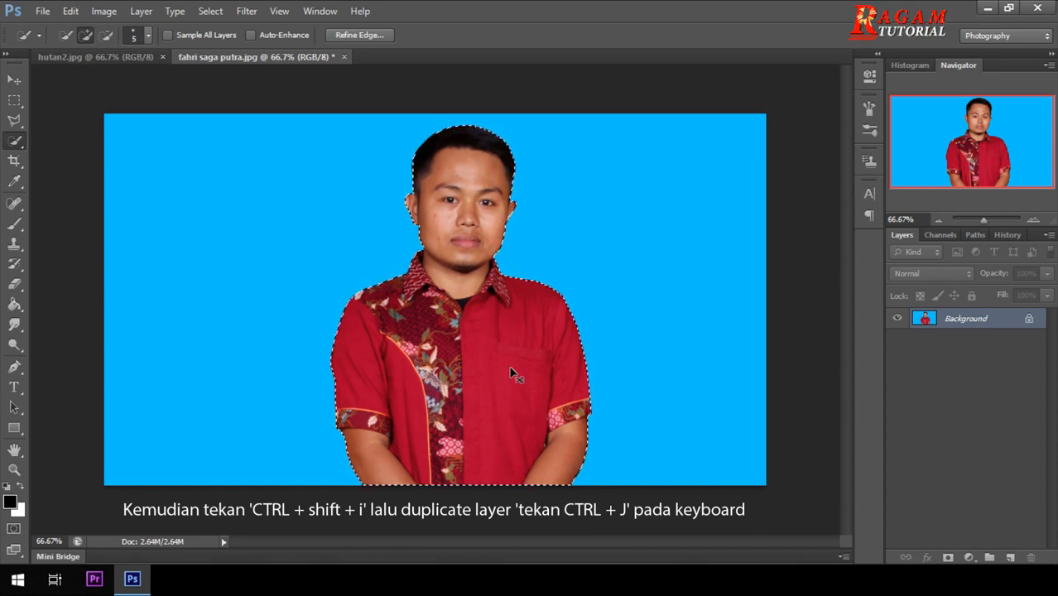
key("ctrl+j")
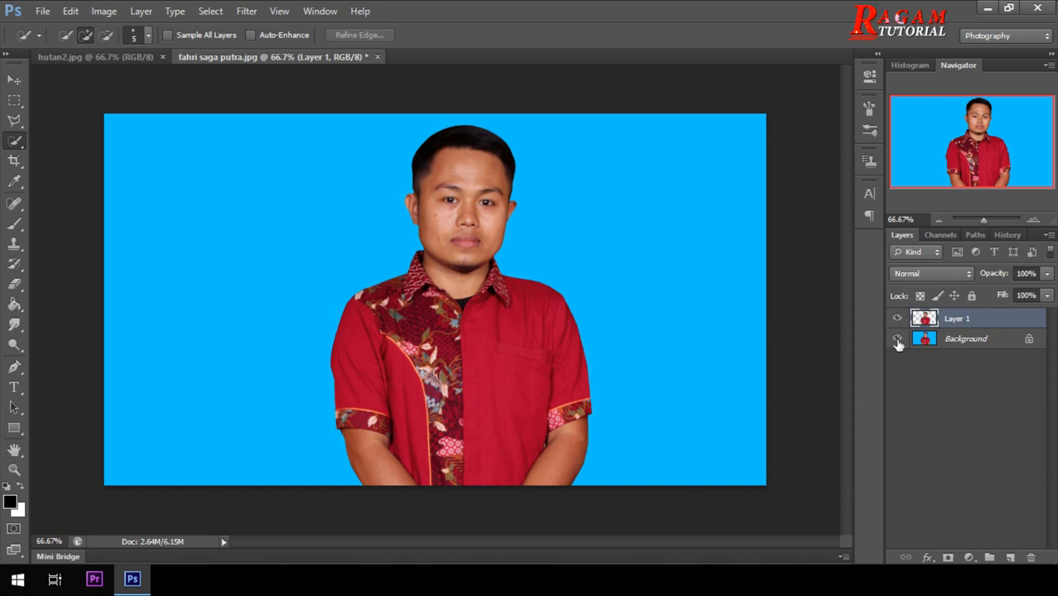
left_click(898, 340)
left_click(897, 340)
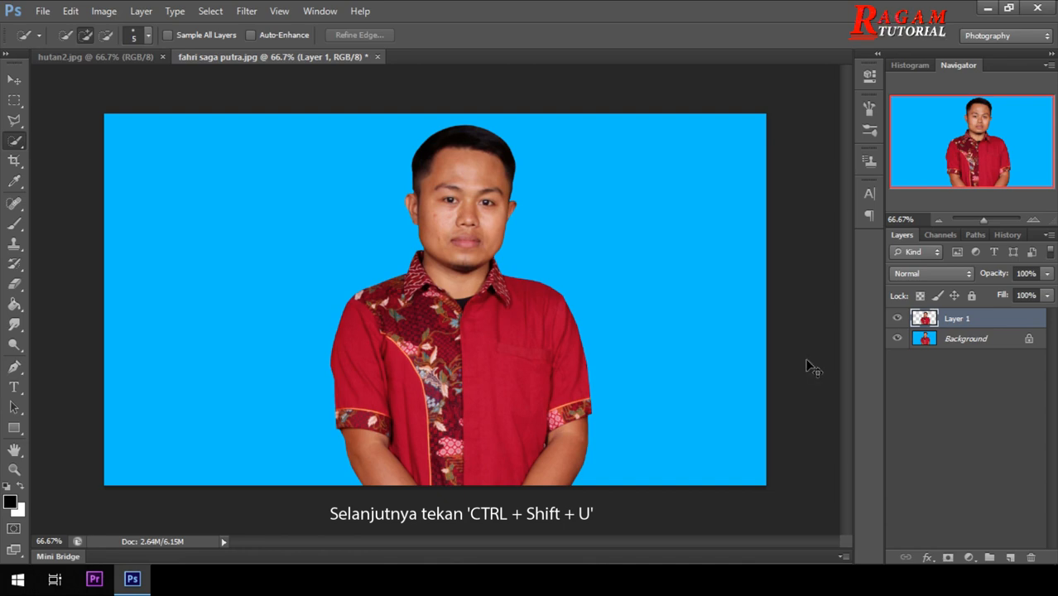
Step: Desaturate the cut-out man's layer and move it into the hutan2.jpg forest document
key("ctrl+shift+u")
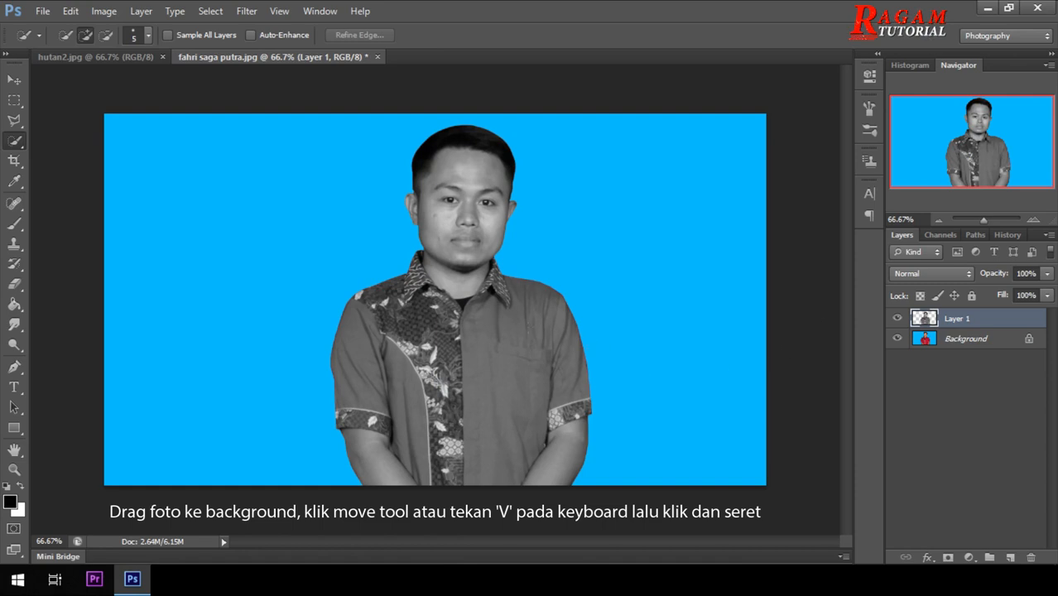
key("v")
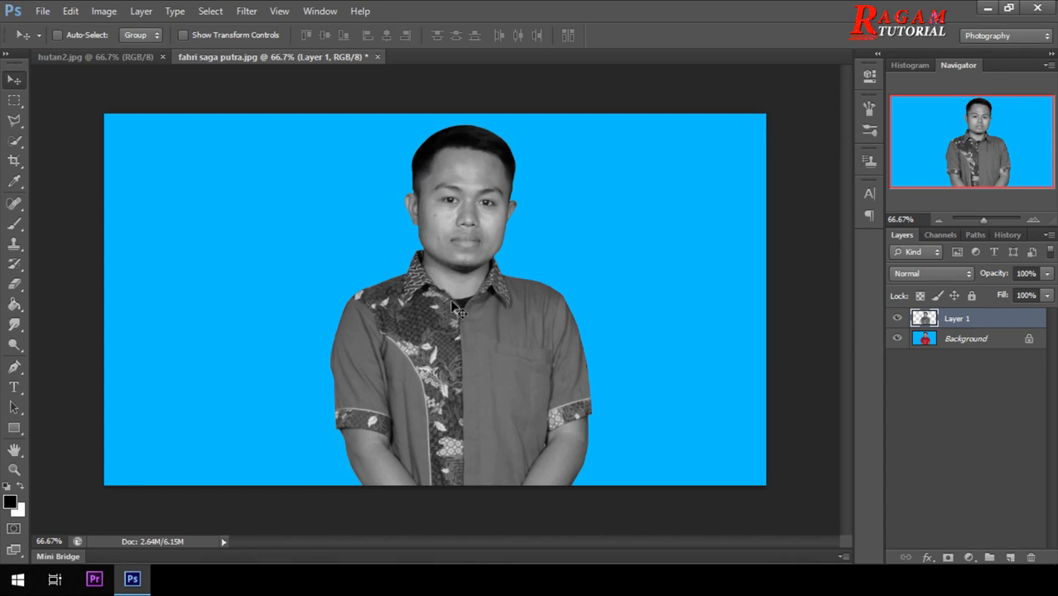
left_click_drag(422, 341, 315, 272)
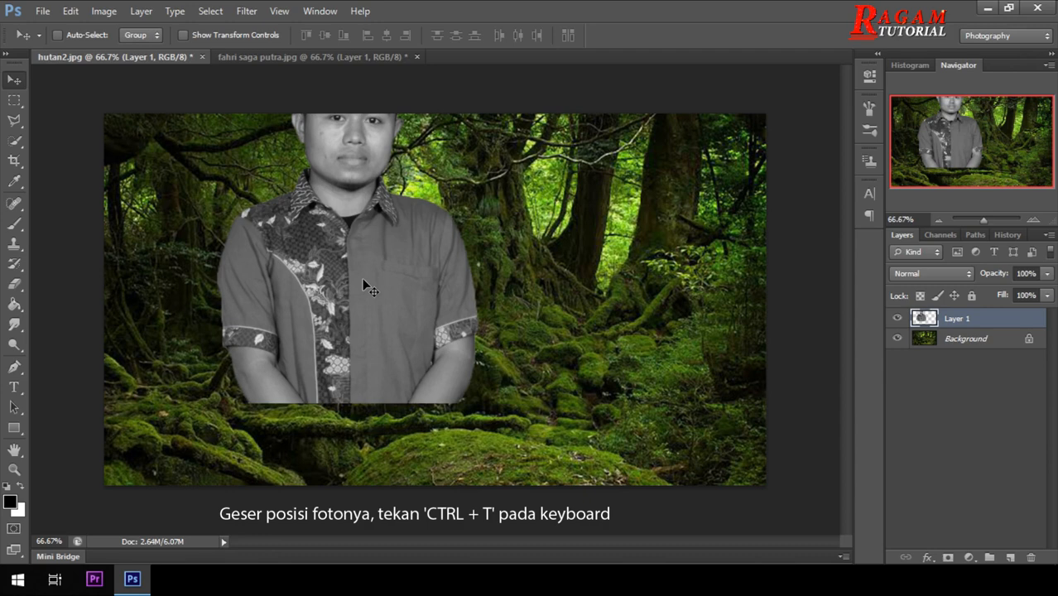
Step: Reposition the man with Free Transform to X 496 px and Y 370.50 px, resting on the forest image's lower edge
key("ctrl+t")
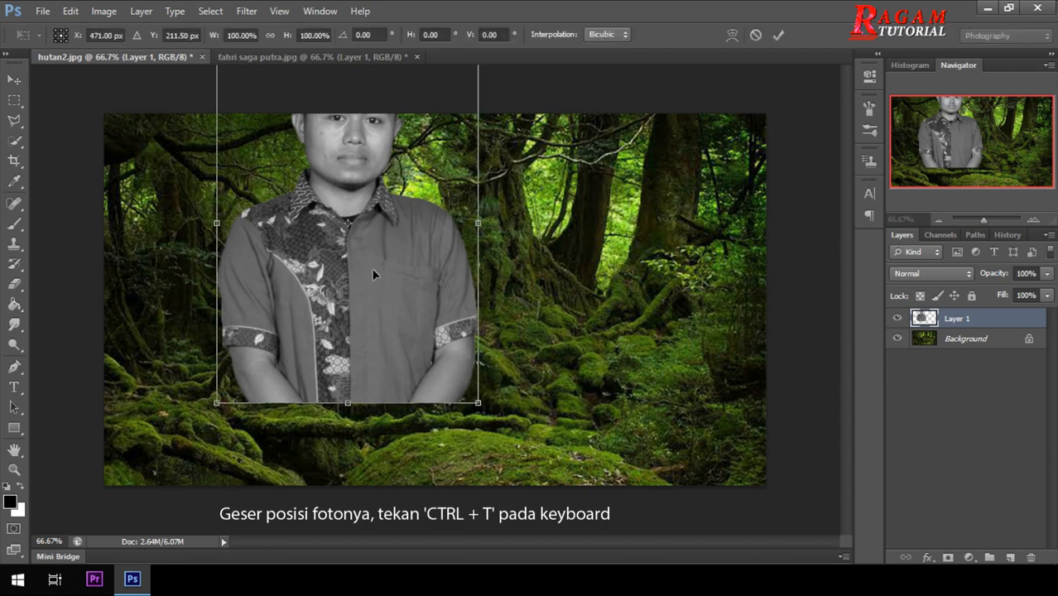
left_click_drag(376, 274, 387, 354)
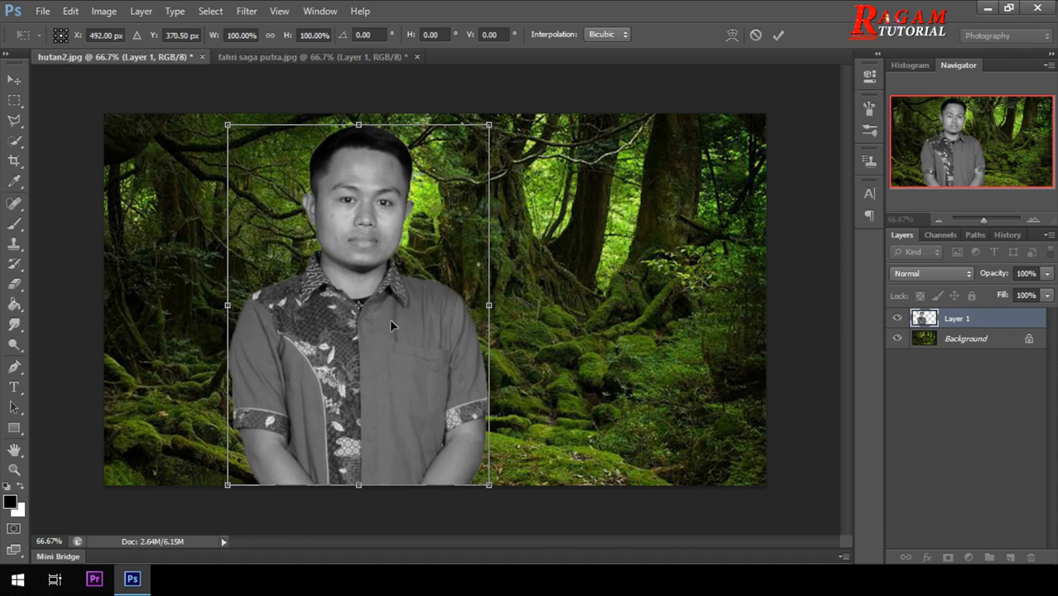
left_click_drag(393, 326, 400, 322)
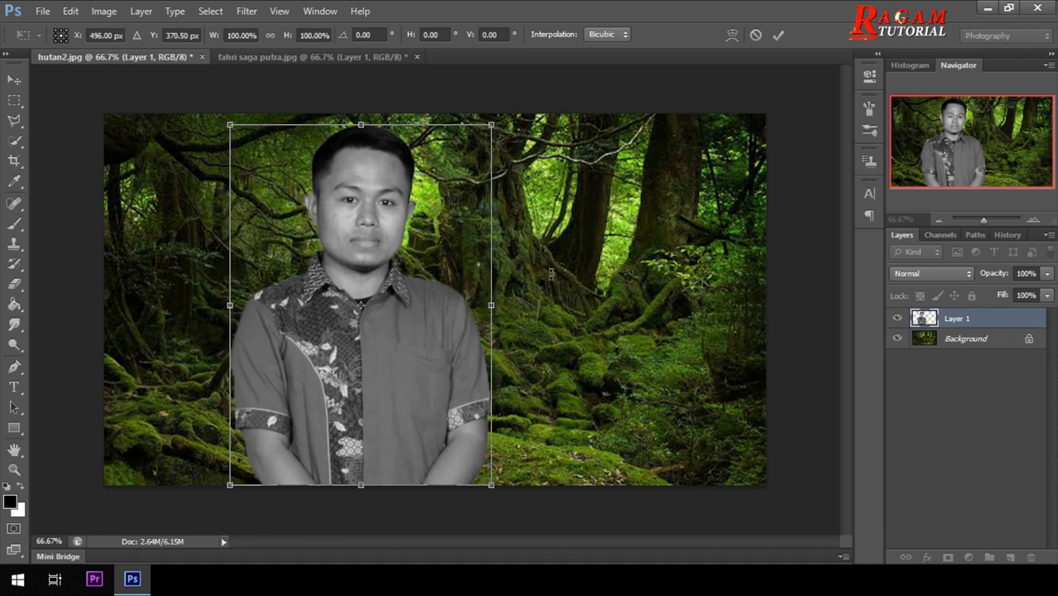
left_click(778, 36)
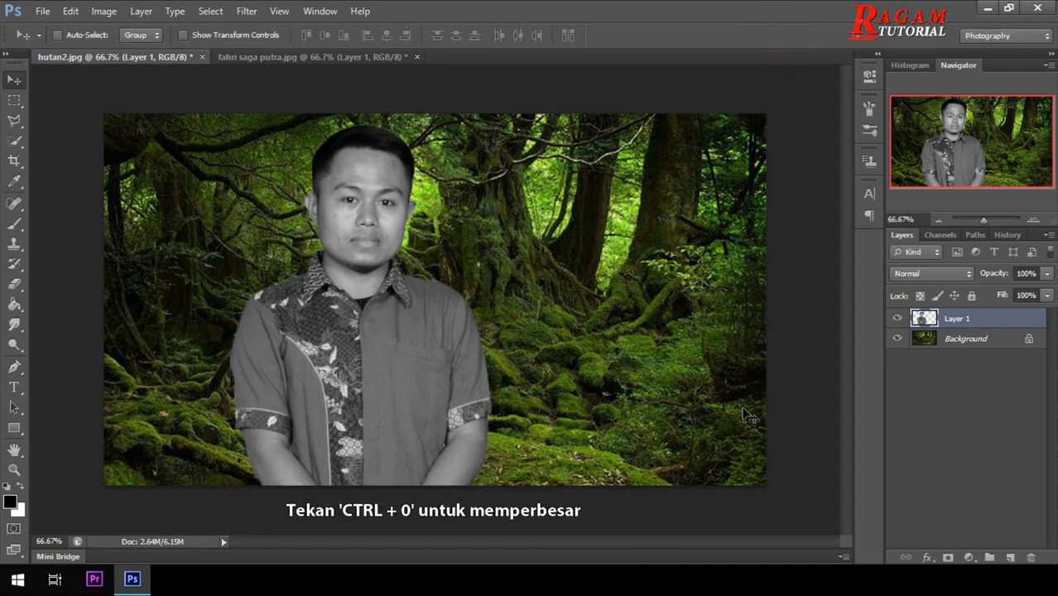
key("ctrl+0")
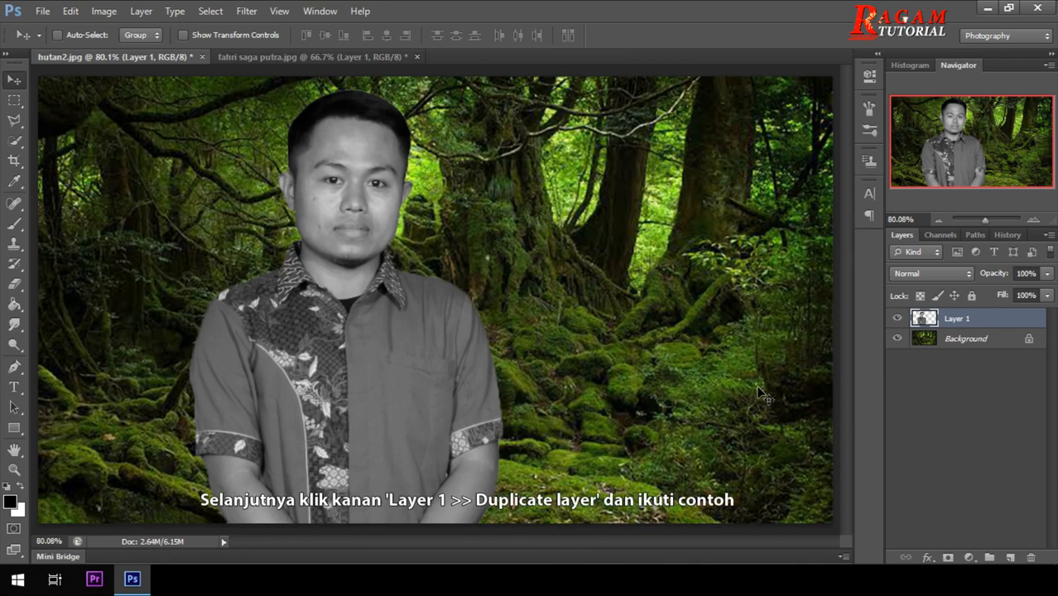
Step: Duplicate Layer 1 into a new document named perpindahan
right_click(987, 324)
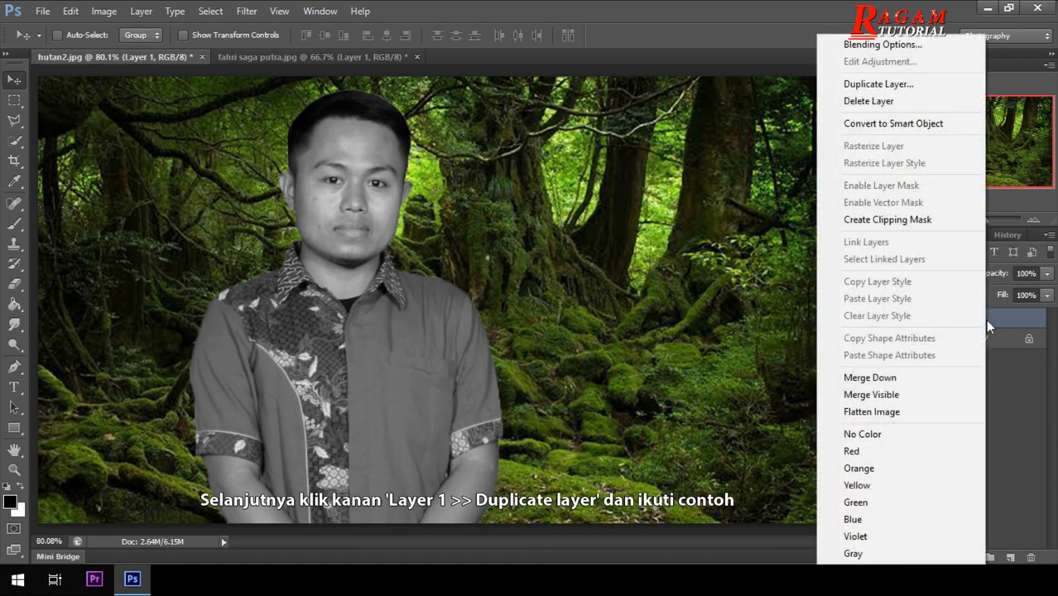
left_click(875, 88)
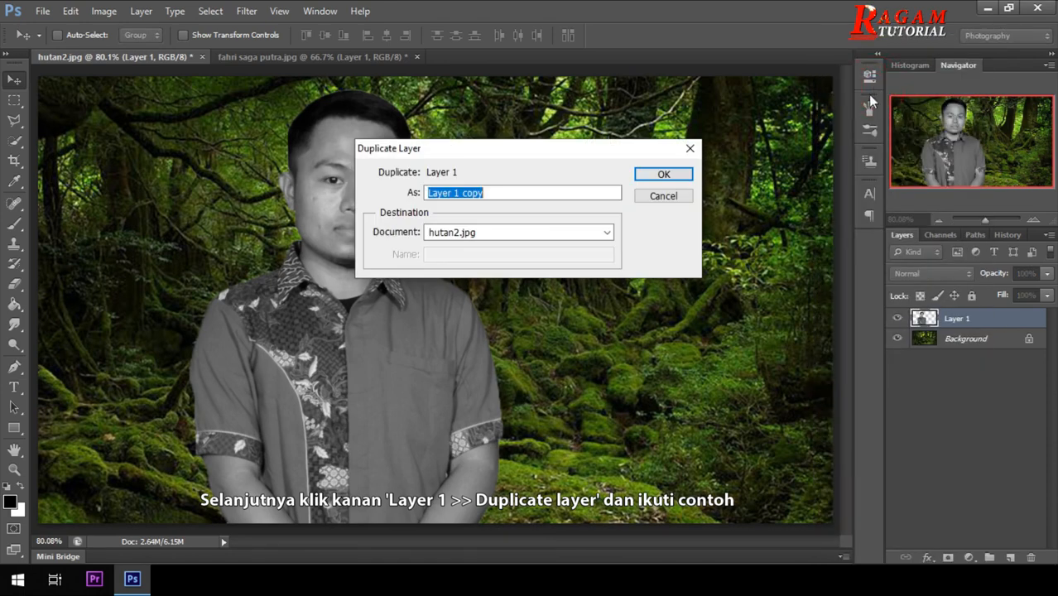
left_click(503, 234)
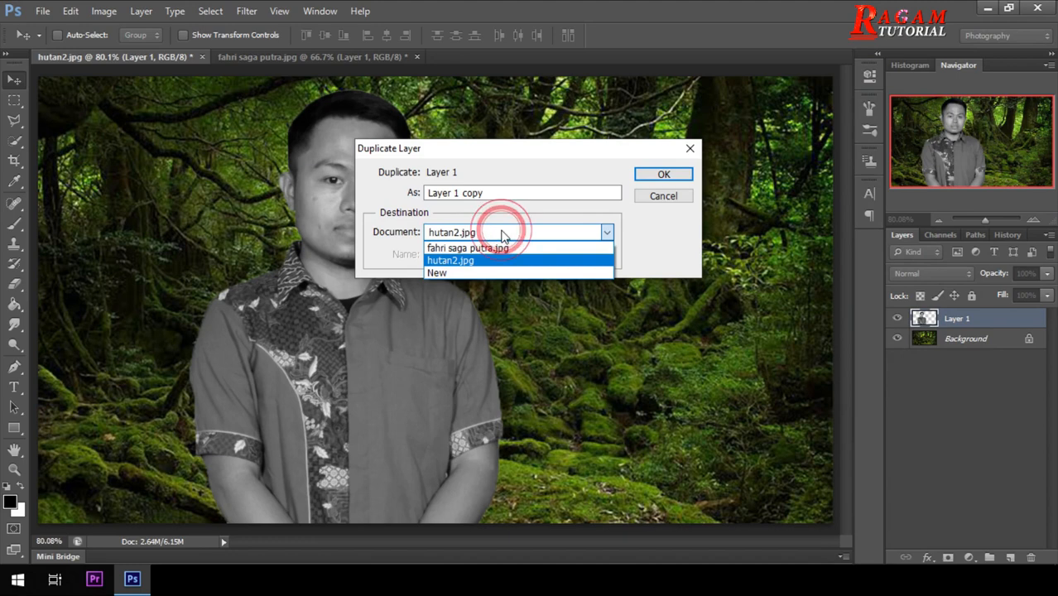
left_click(470, 272)
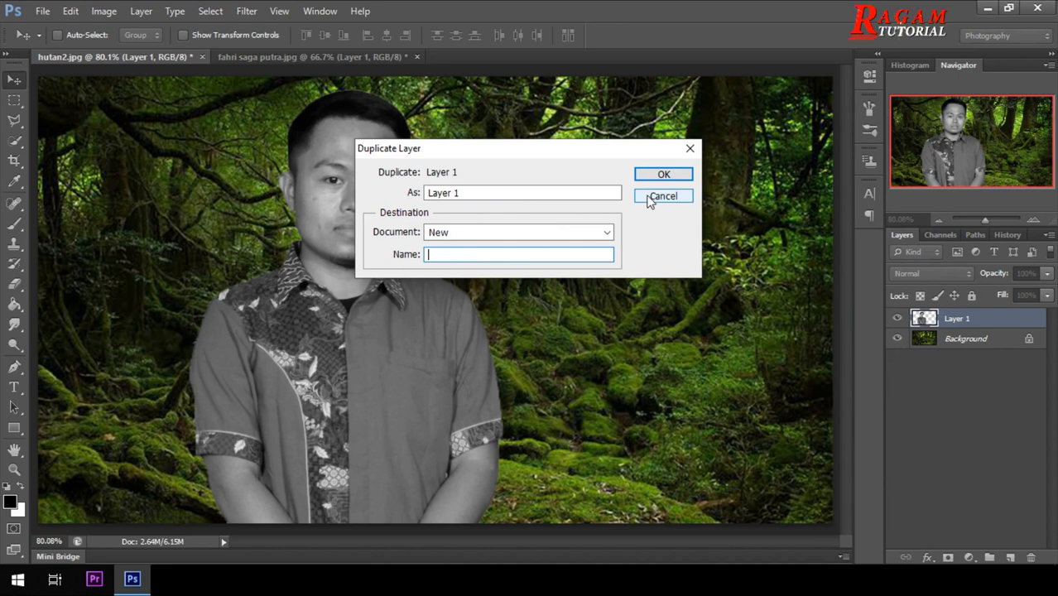
left_click(525, 255)
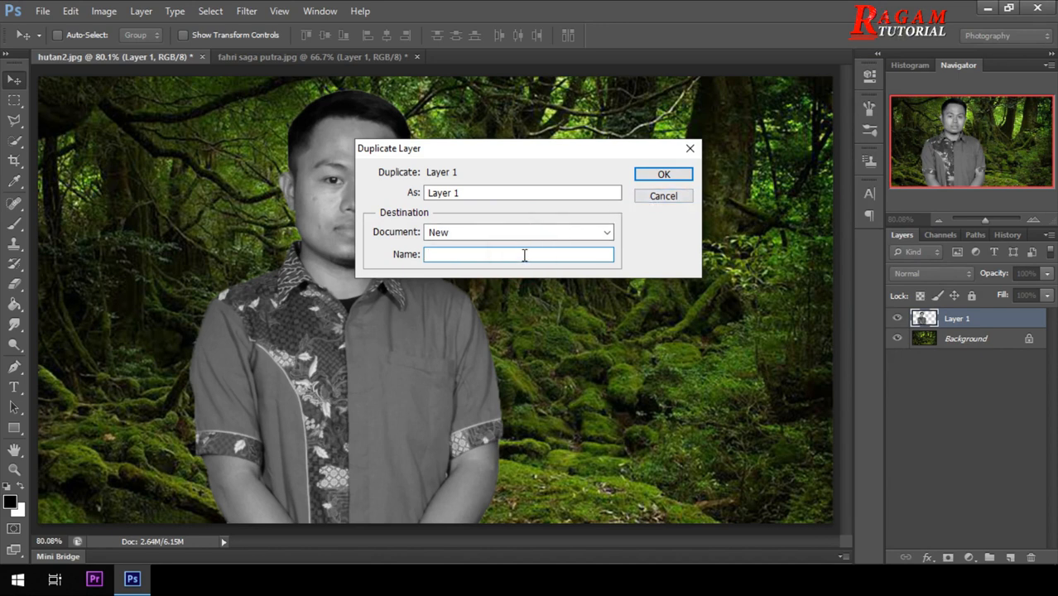
type("perpindahan")
left_click(664, 175)
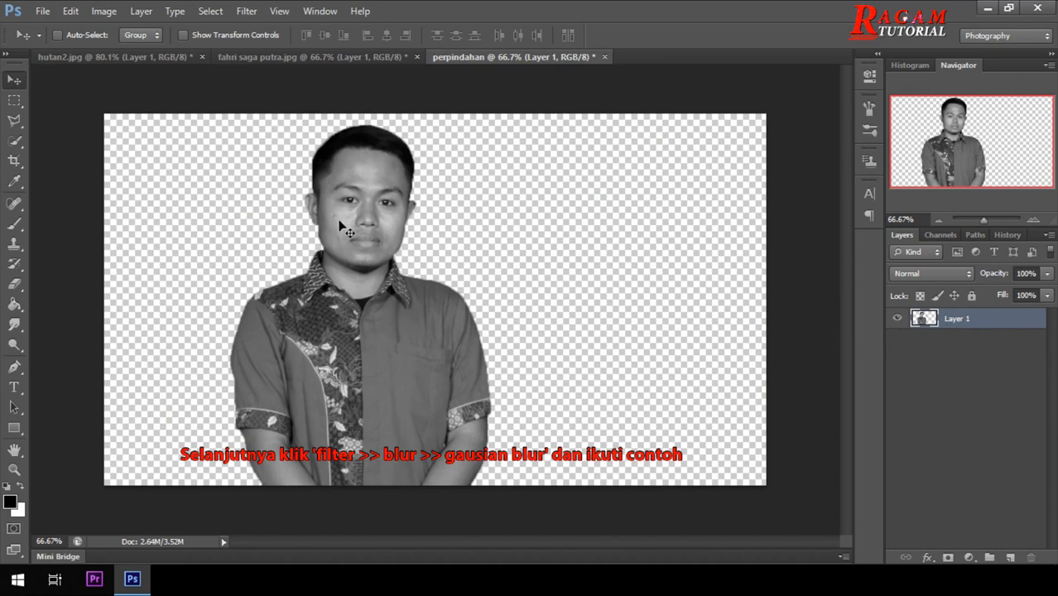
Step: Apply a Gaussian Blur with a radius of 2.0 pixels to the man in the perpindahan document
left_click(246, 10)
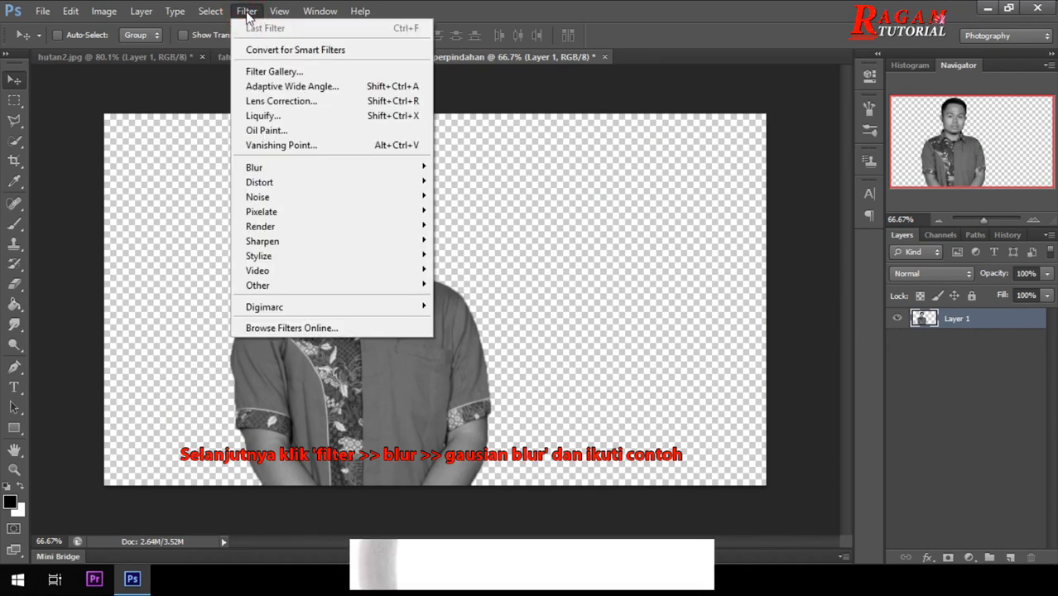
mouse_move(321, 171)
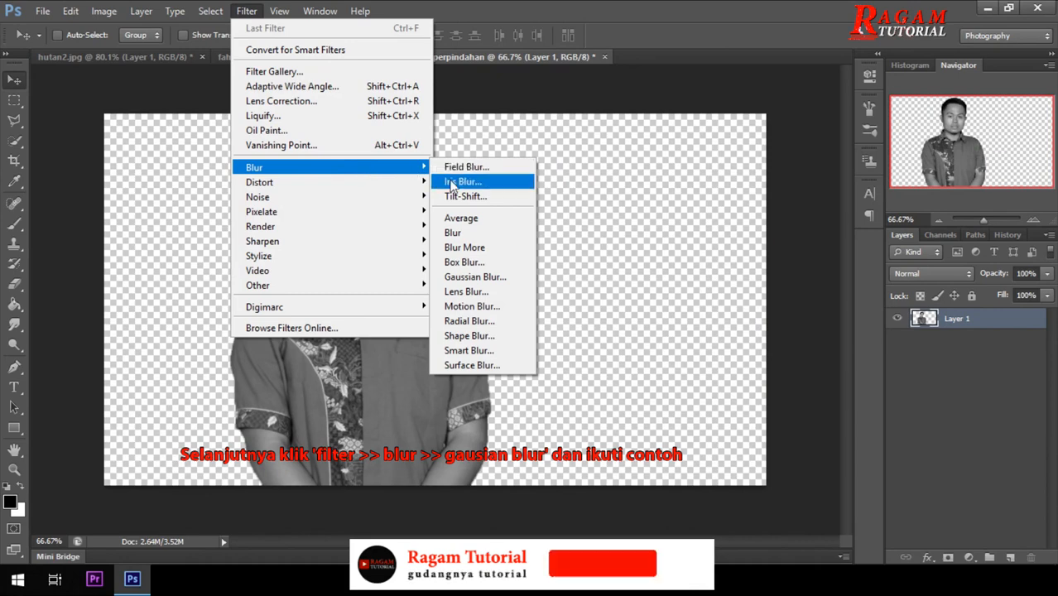
left_click(516, 283)
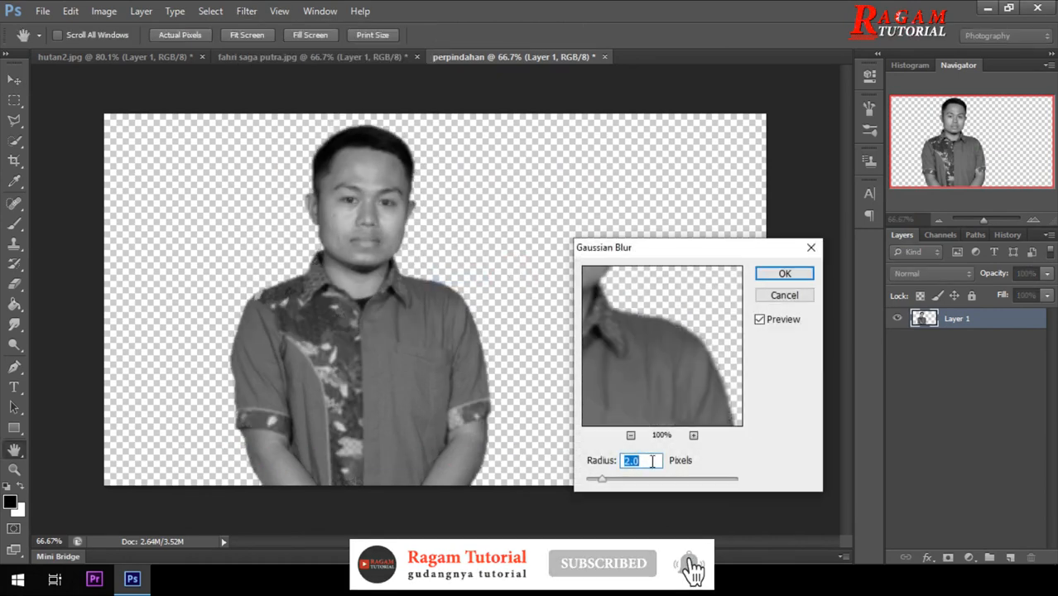
left_click(642, 461)
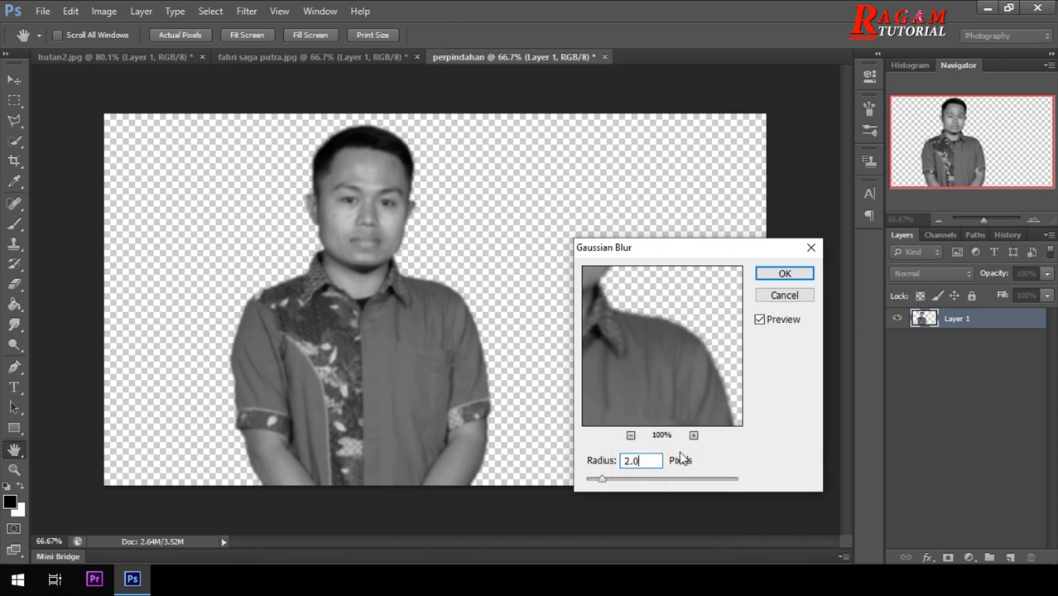
left_click(803, 278)
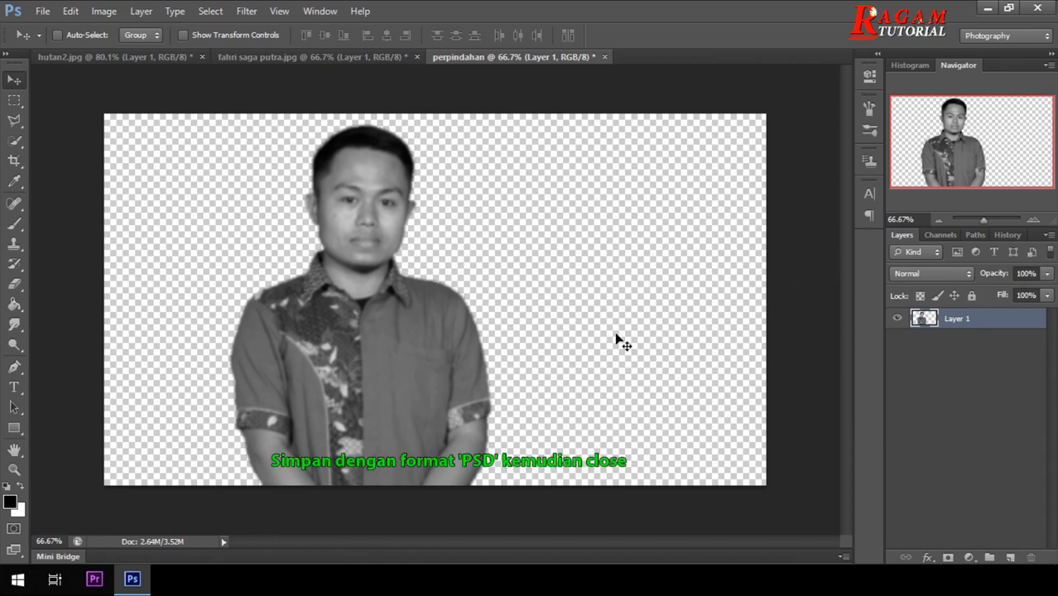
Step: Save the blurred document as perpindahan in Photoshop PSD format in the Bahan Edit folder and close it
left_click(42, 11)
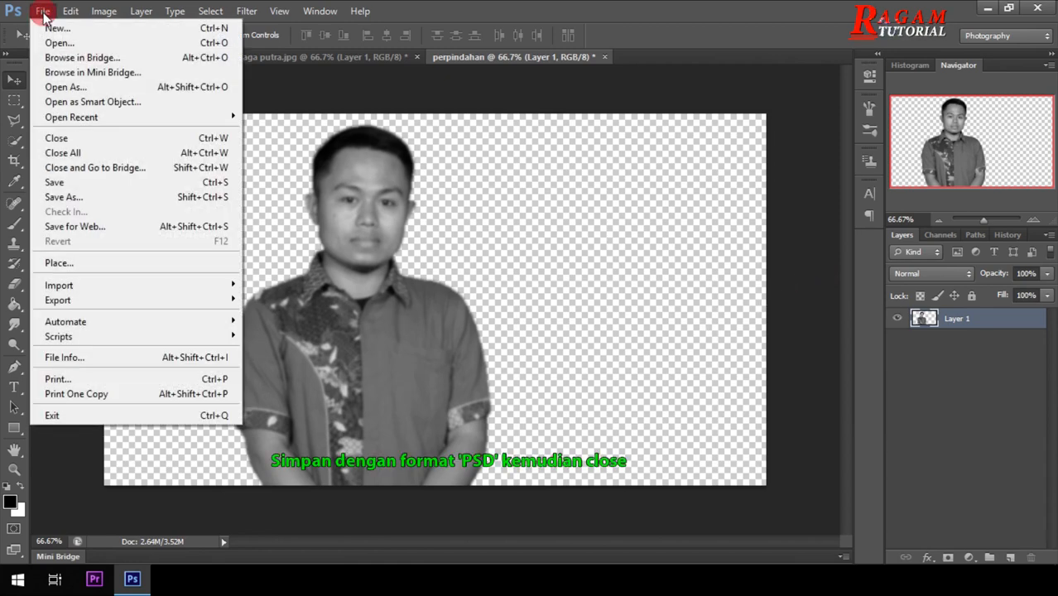
left_click(126, 199)
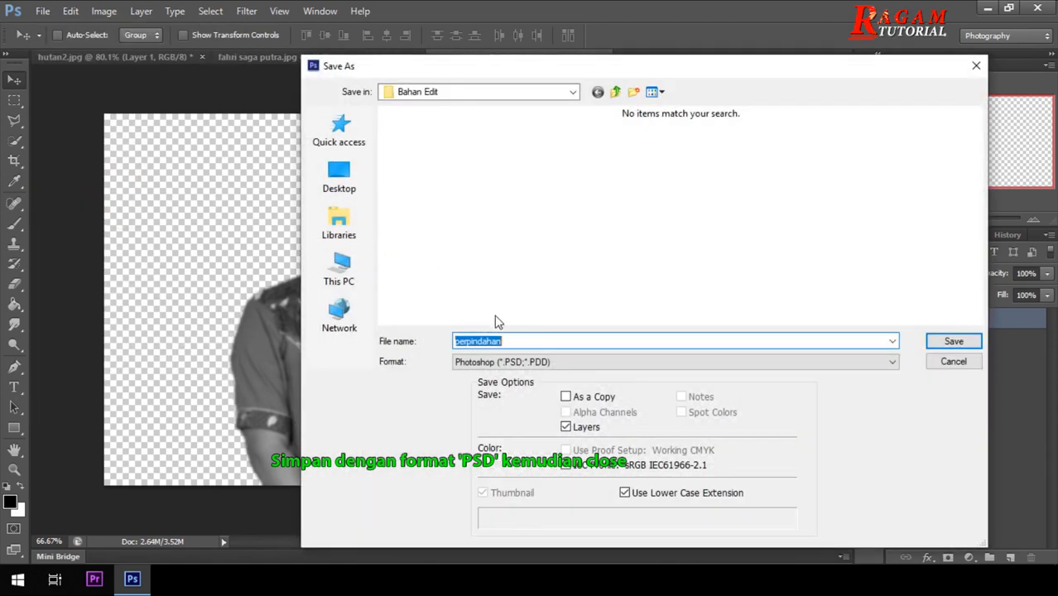
left_click(510, 342)
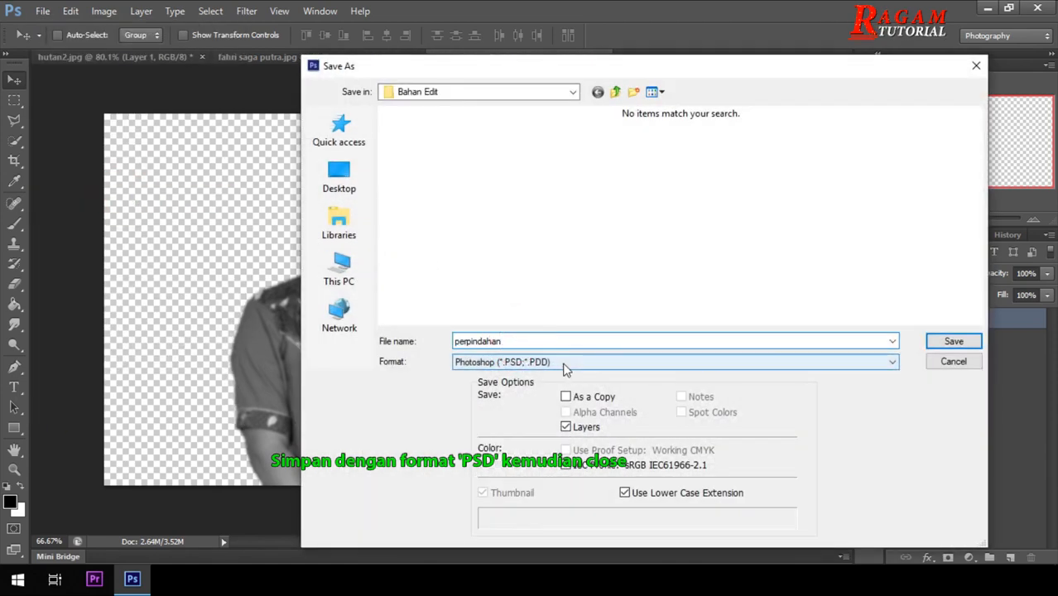
left_click(971, 343)
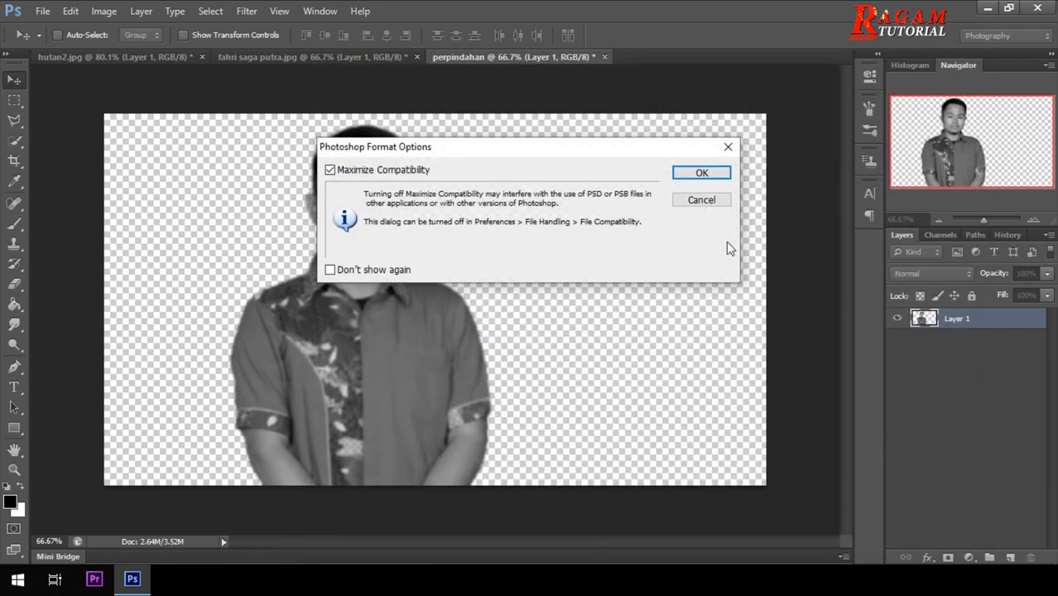
left_click(701, 173)
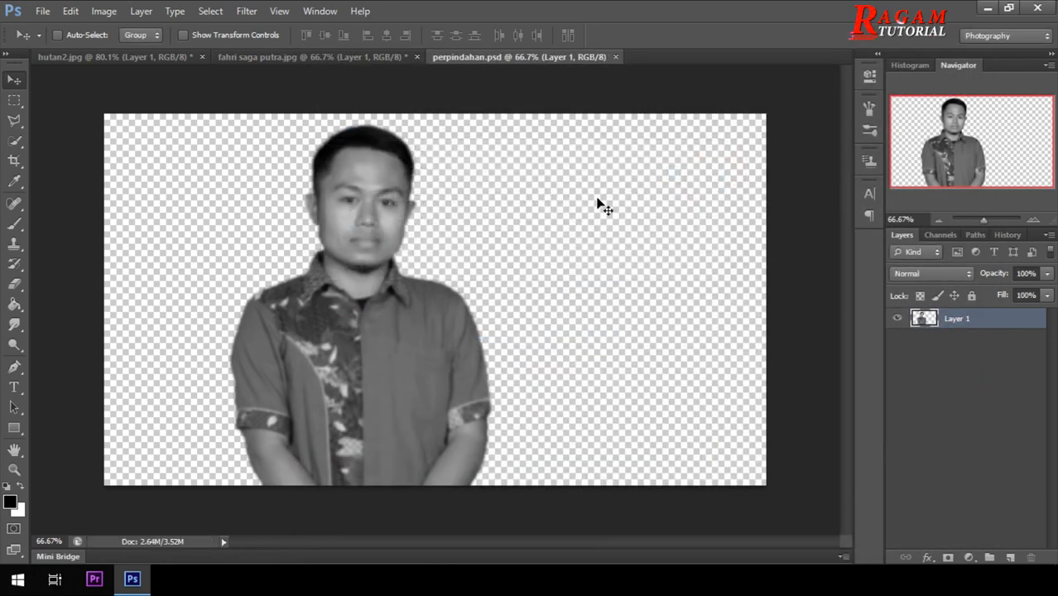
left_click(616, 57)
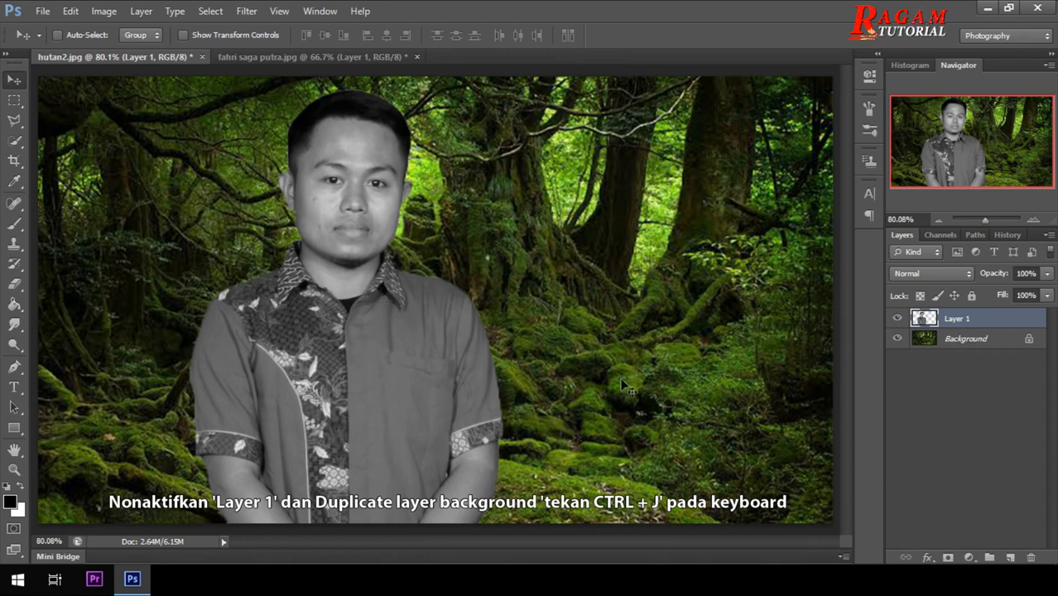
Step: Hide Layer 1 and duplicate the Background layer
left_click(897, 318)
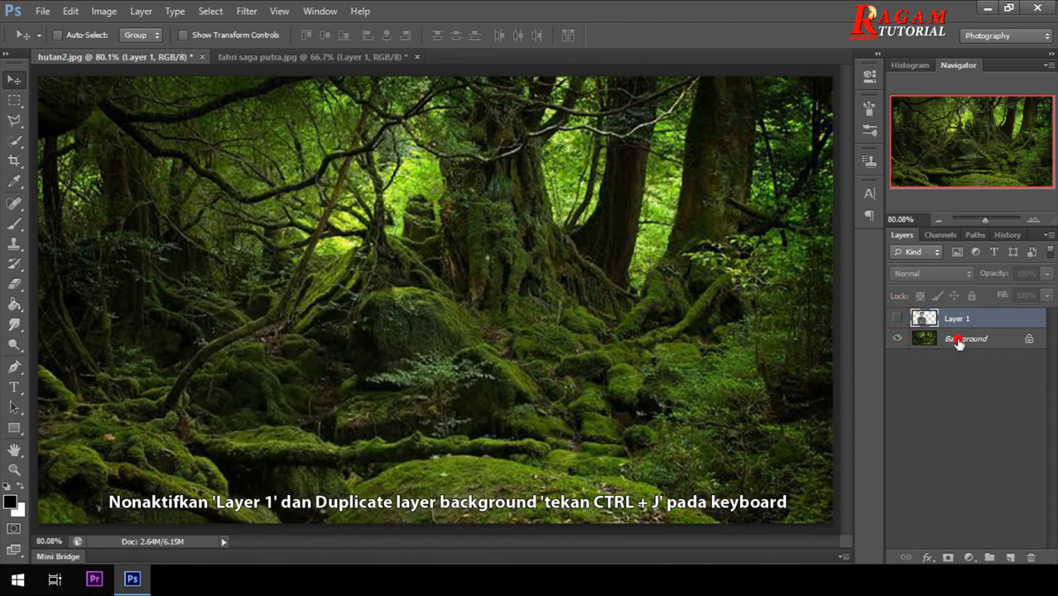
left_click(957, 342)
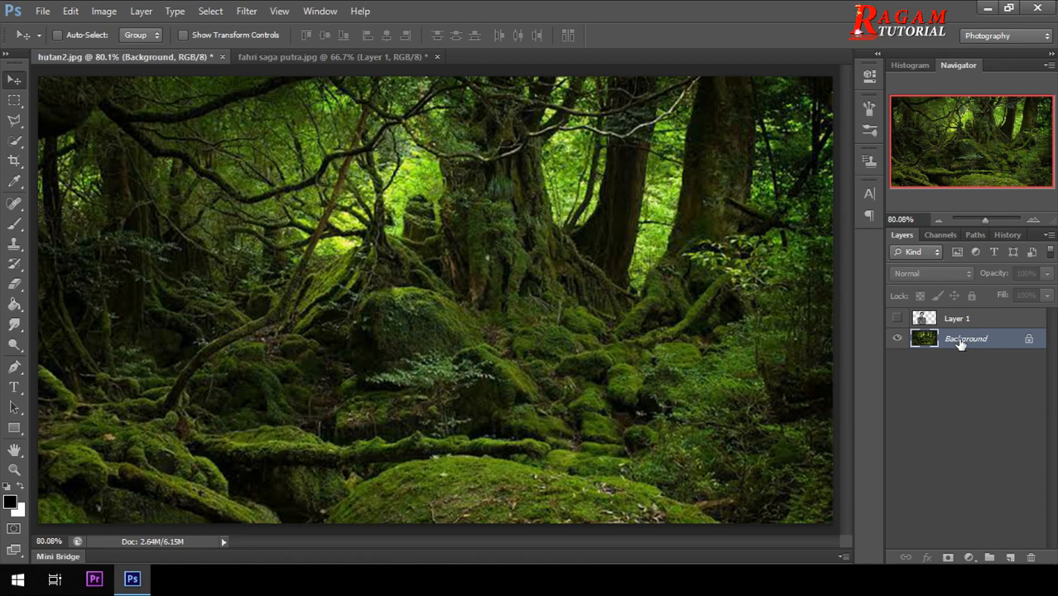
key("ctrl+j")
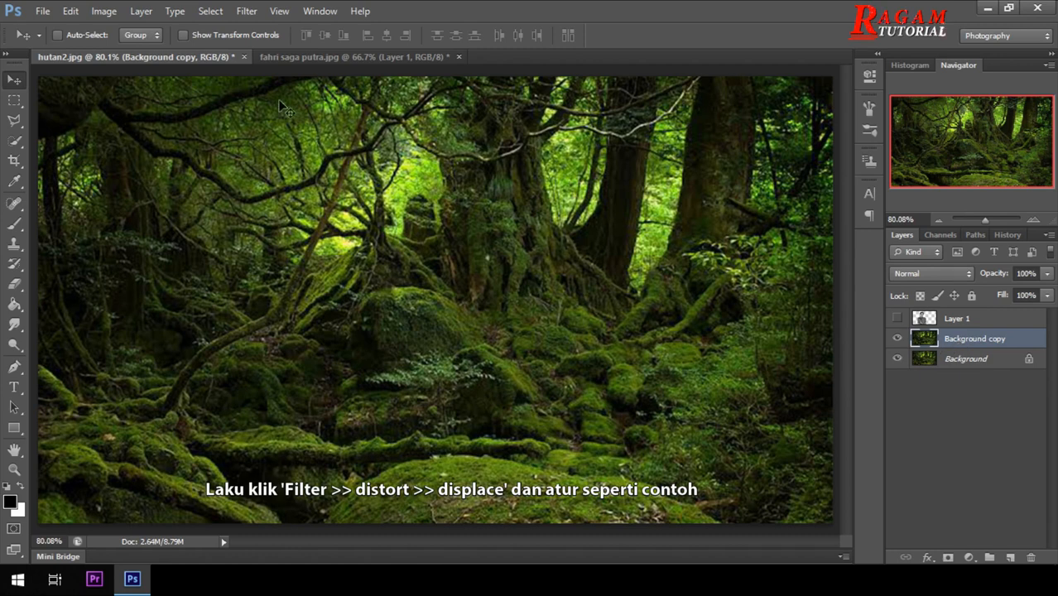
Step: Start the Displace filter on the Background copy layer with horizontal and vertical scales of 30
left_click(247, 12)
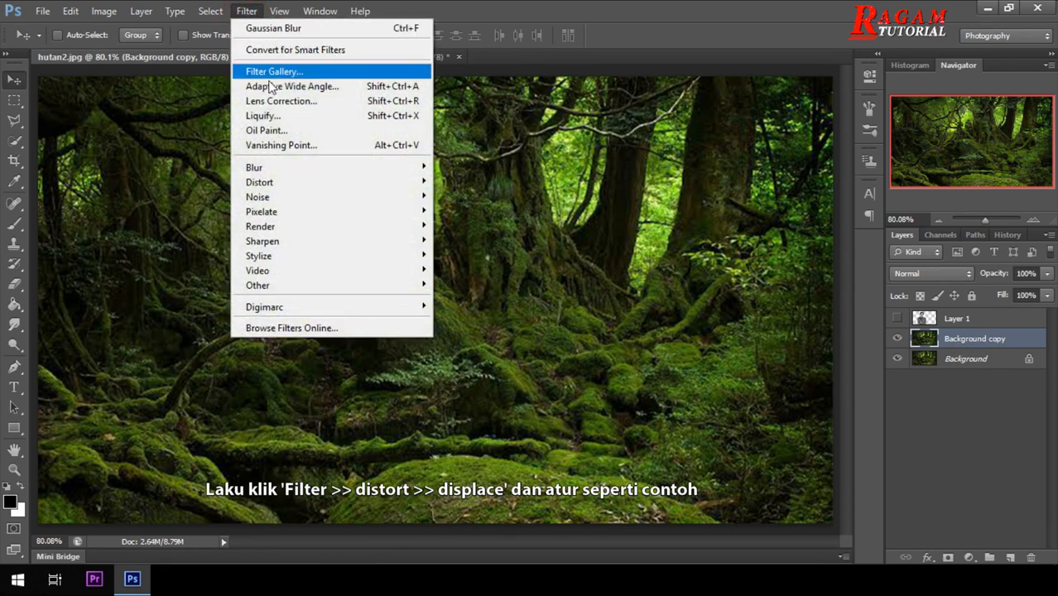
mouse_move(370, 189)
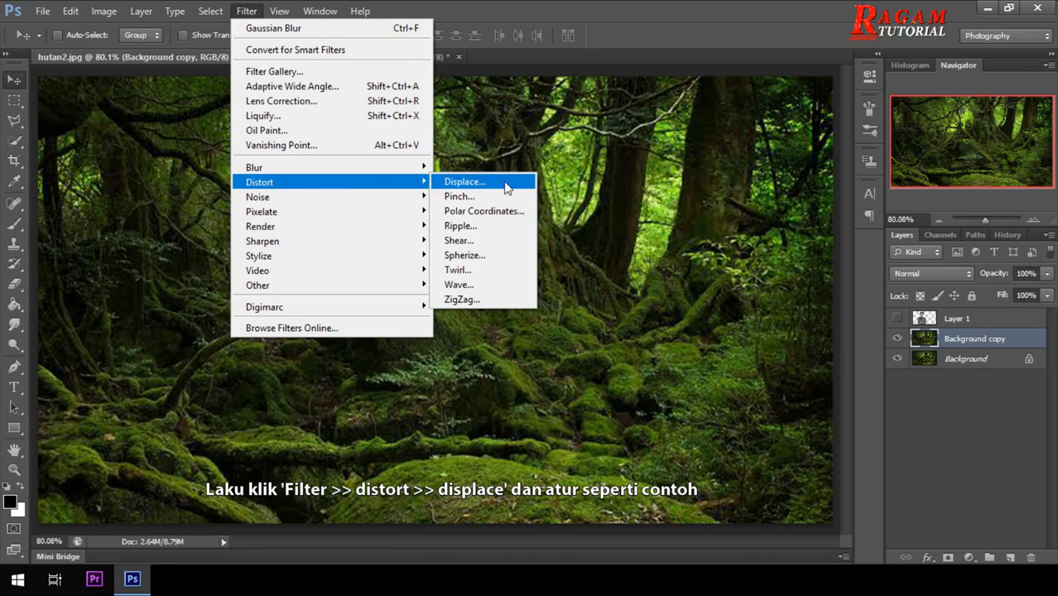
left_click(507, 188)
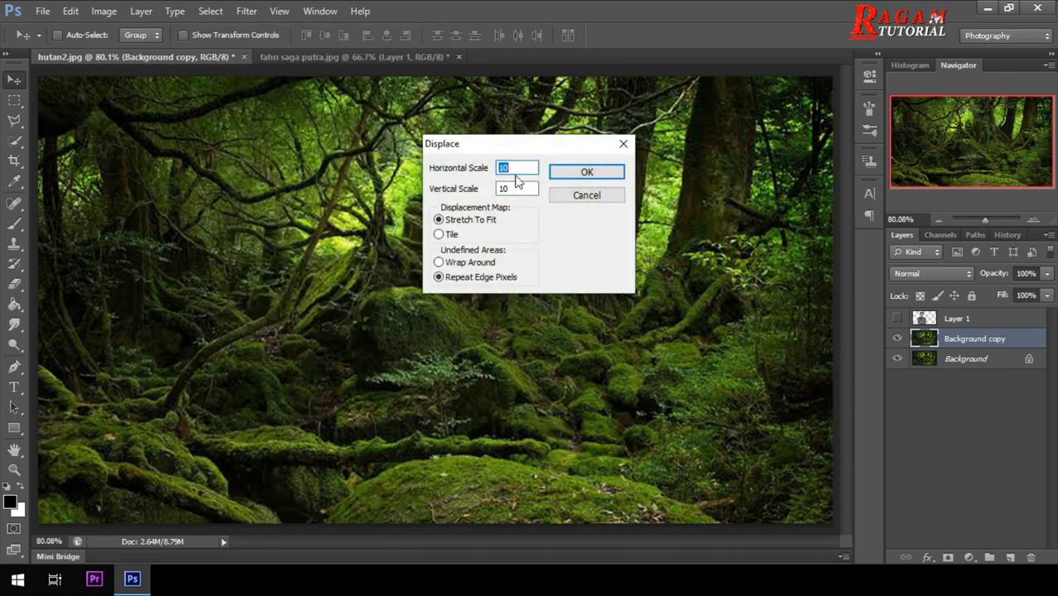
left_click(504, 167)
double_click(503, 167)
type("30")
double_click(503, 188)
type("30")
left_click(520, 168)
left_click(522, 188)
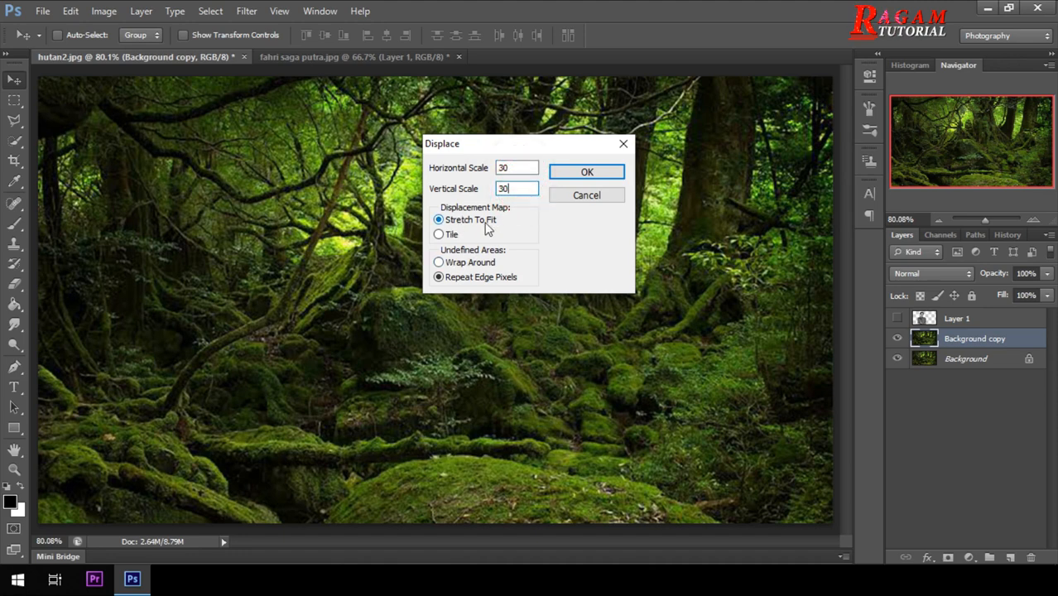
Step: Set the undefined areas to Wrap Around and apply the displacement with the perpindahan file as the map
left_click(447, 263)
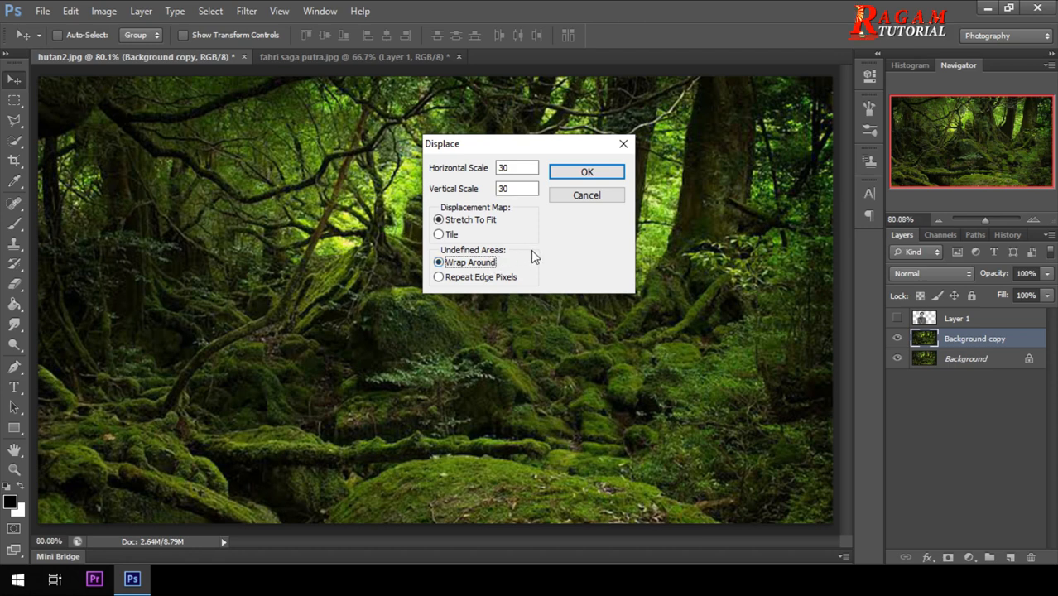
left_click(610, 177)
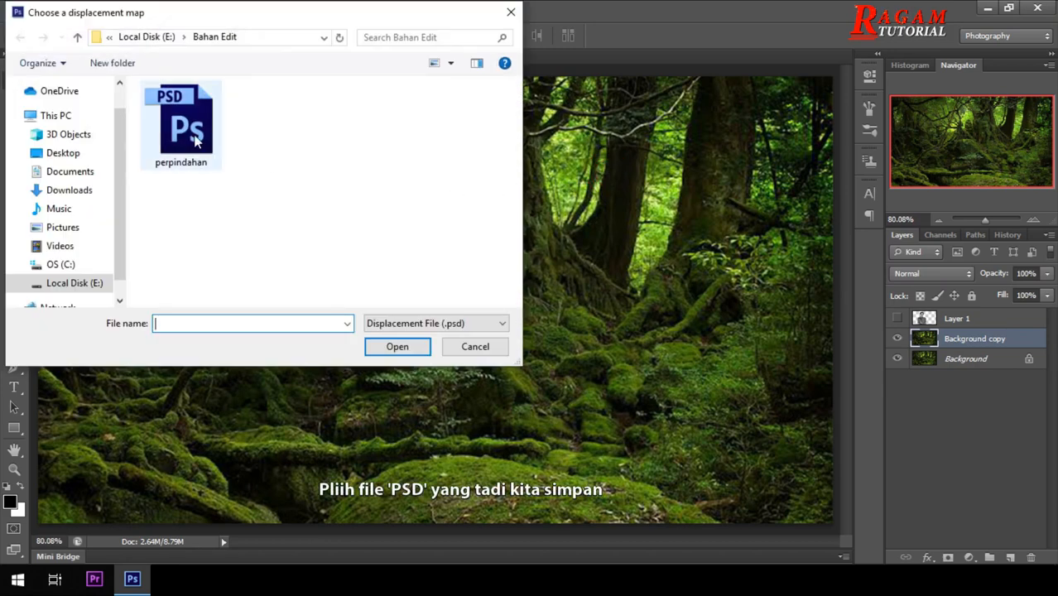
left_click(196, 140)
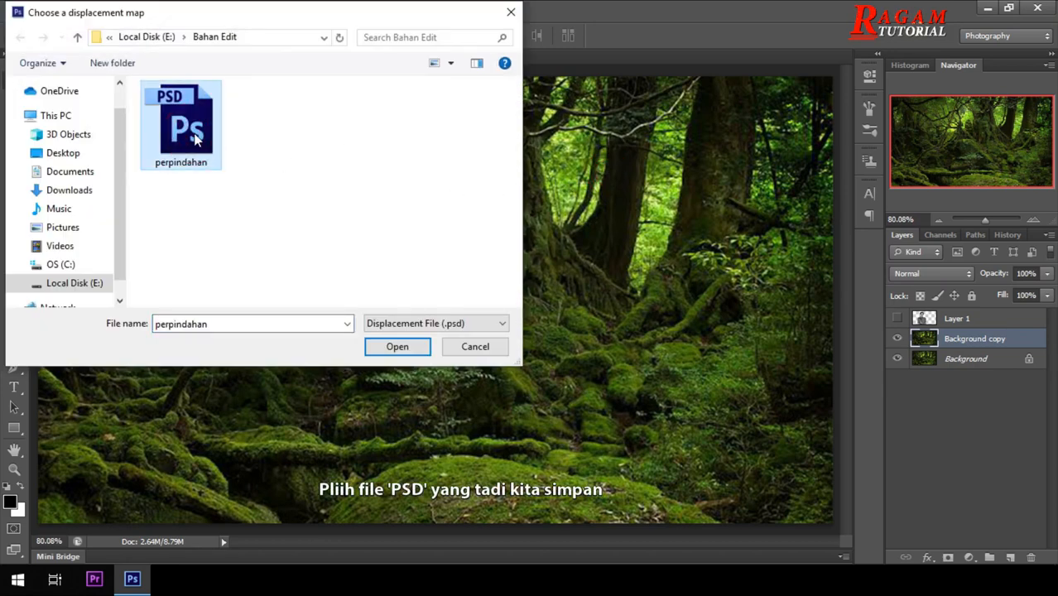
left_click(415, 347)
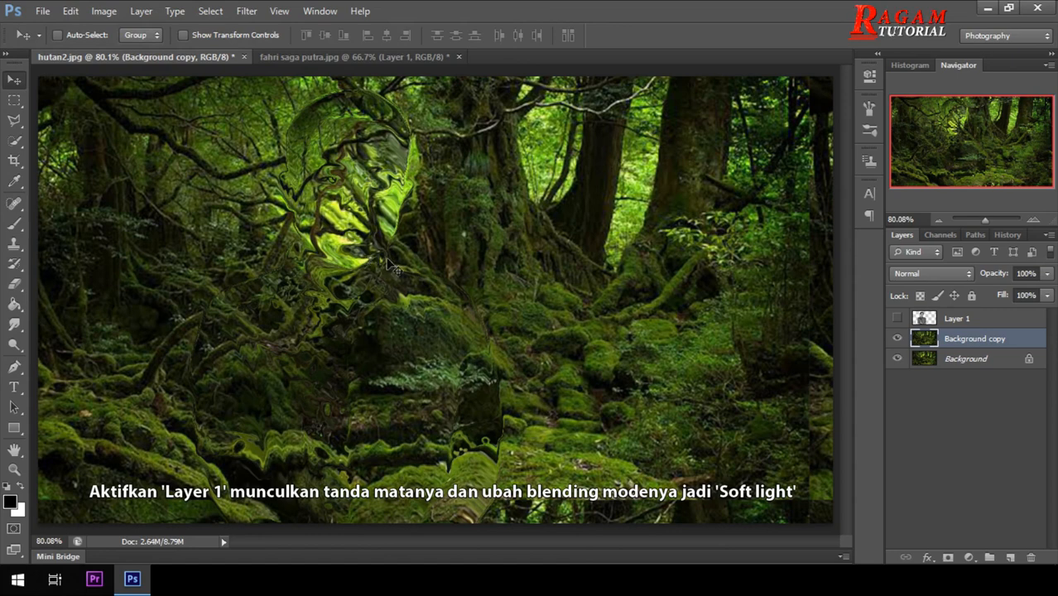
Step: Show Layer 1 again and set it to the Soft Light blend mode with 50% fill
left_click(898, 319)
left_click(956, 319)
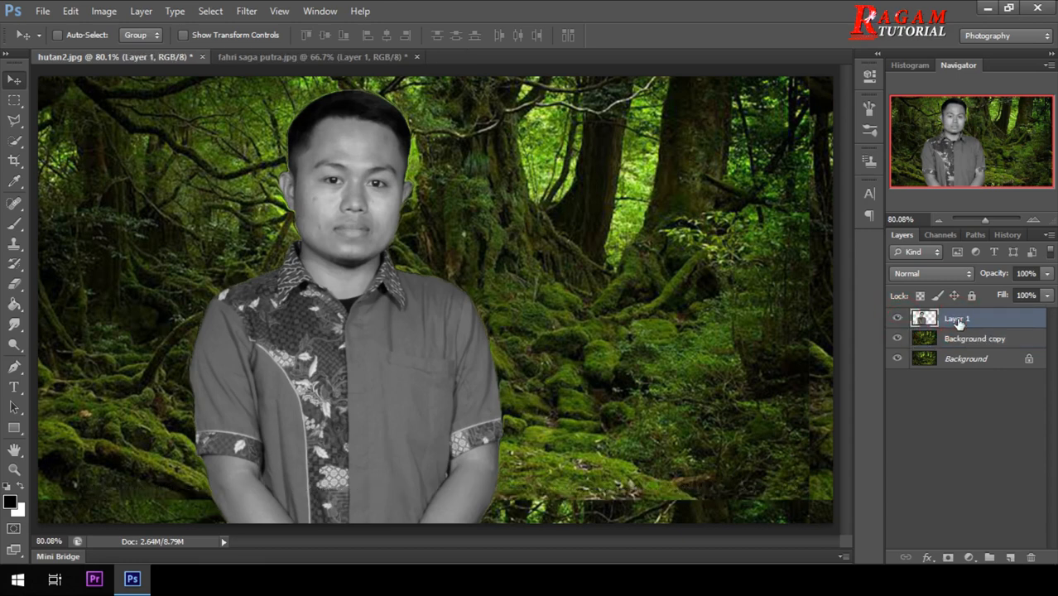
left_click(944, 276)
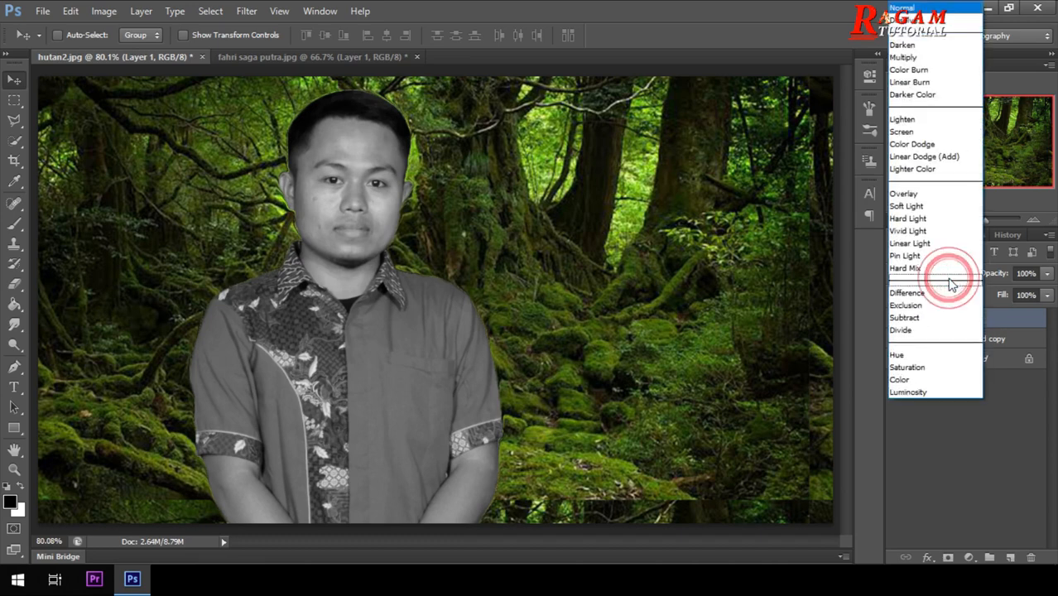
left_click(933, 206)
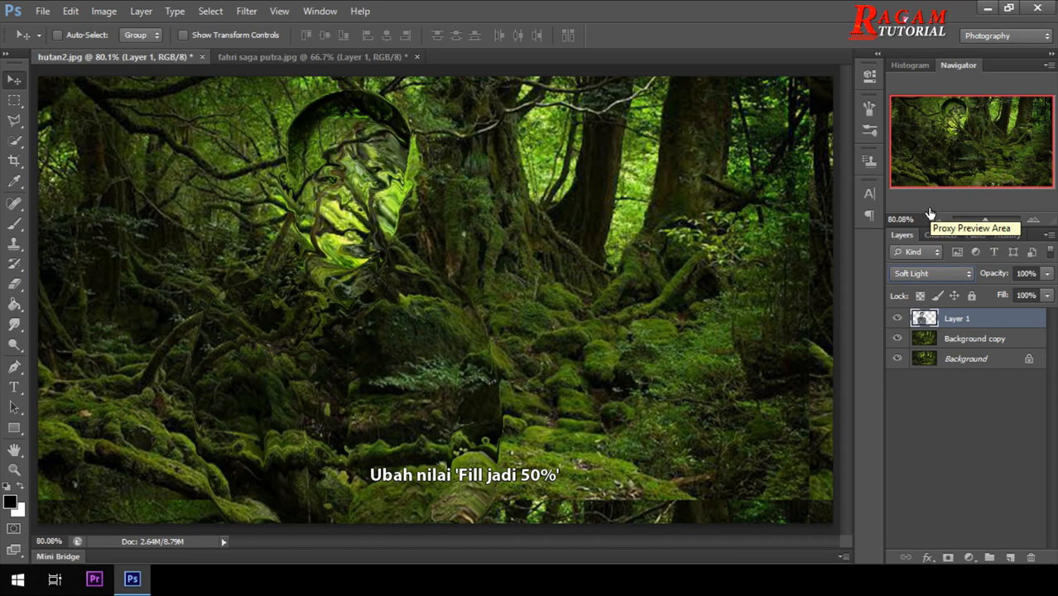
left_click(1024, 296)
type("50")
key("Return")
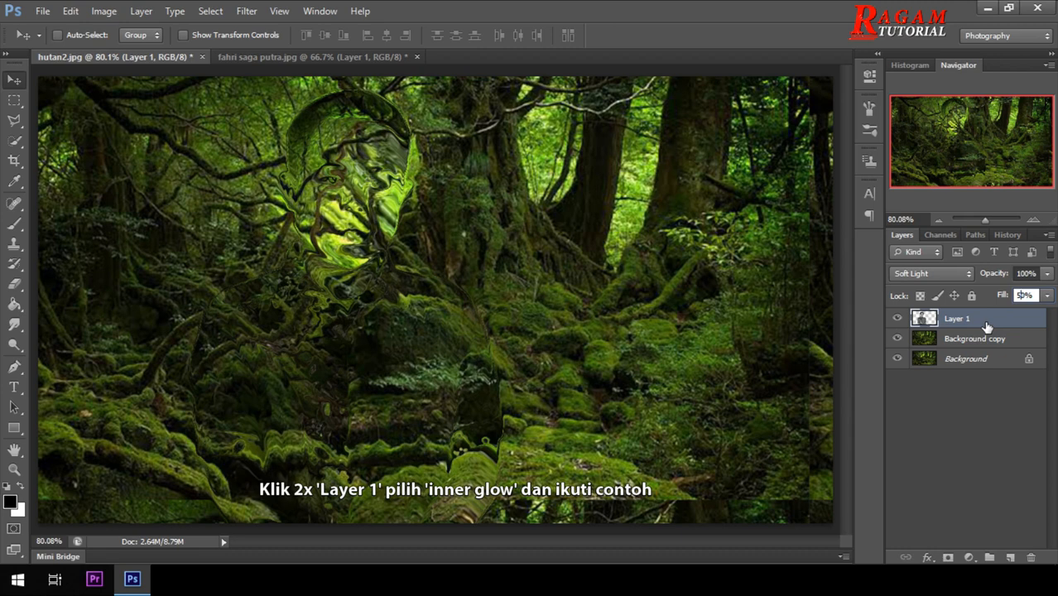
Step: Add an Inner Glow effect to Layer 1 and change the glow colour to white
double_click(929, 322)
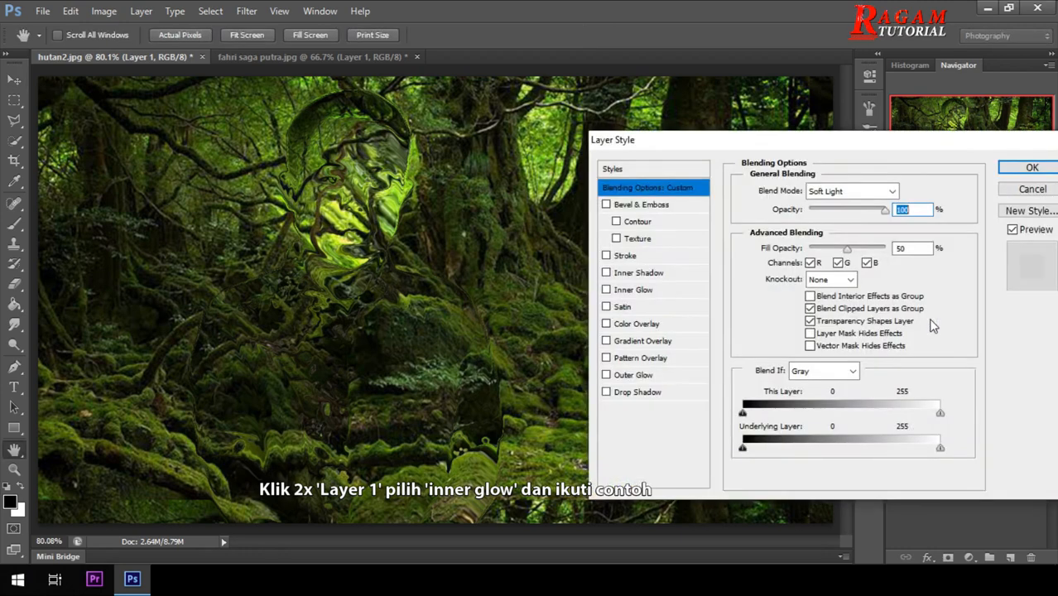
left_click_drag(829, 149, 794, 145)
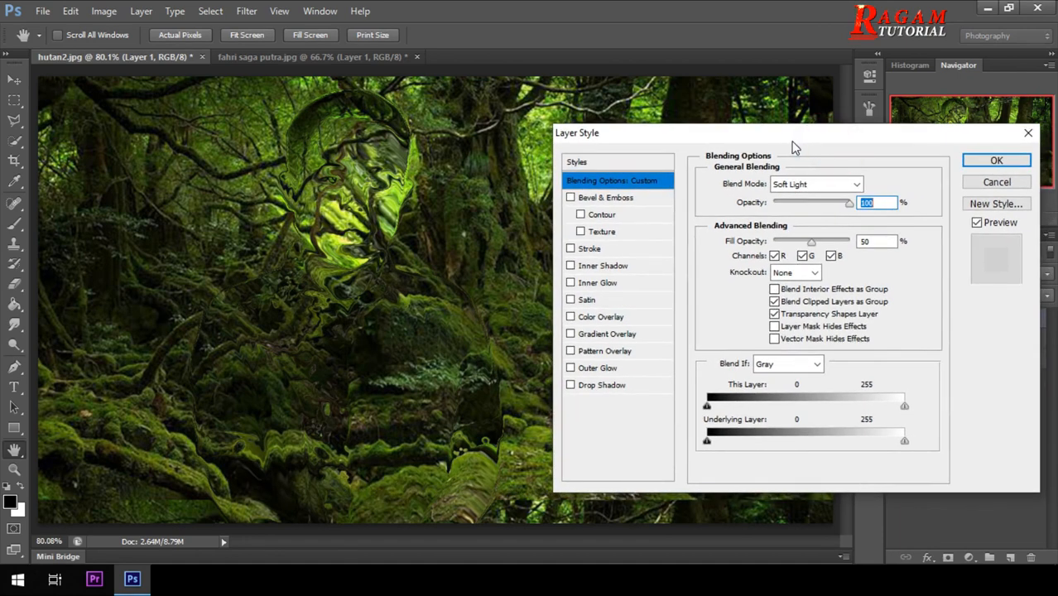
left_click(602, 283)
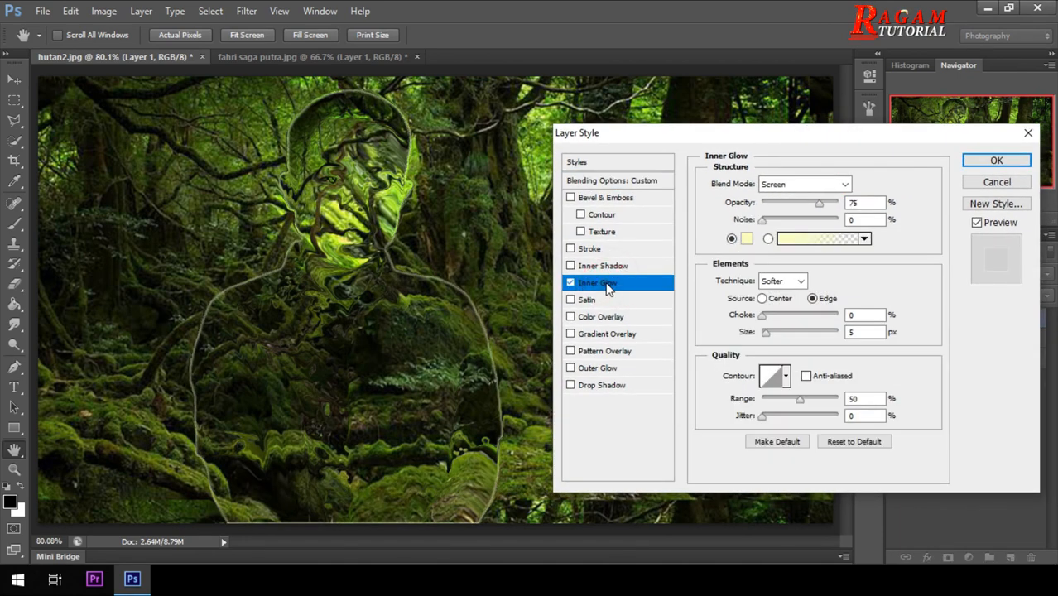
left_click(747, 238)
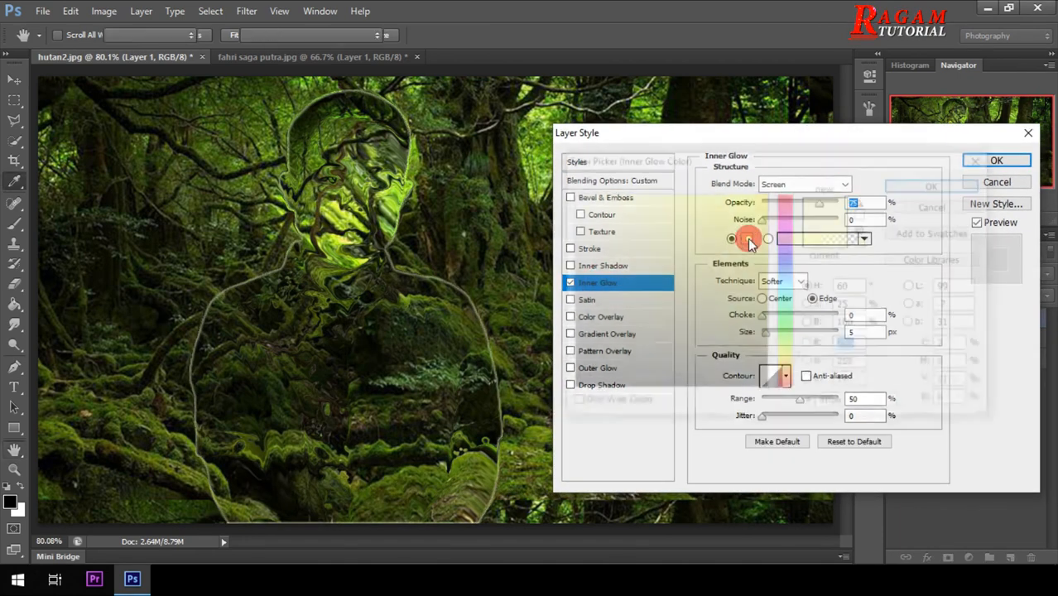
left_click(590, 196)
left_click(898, 182)
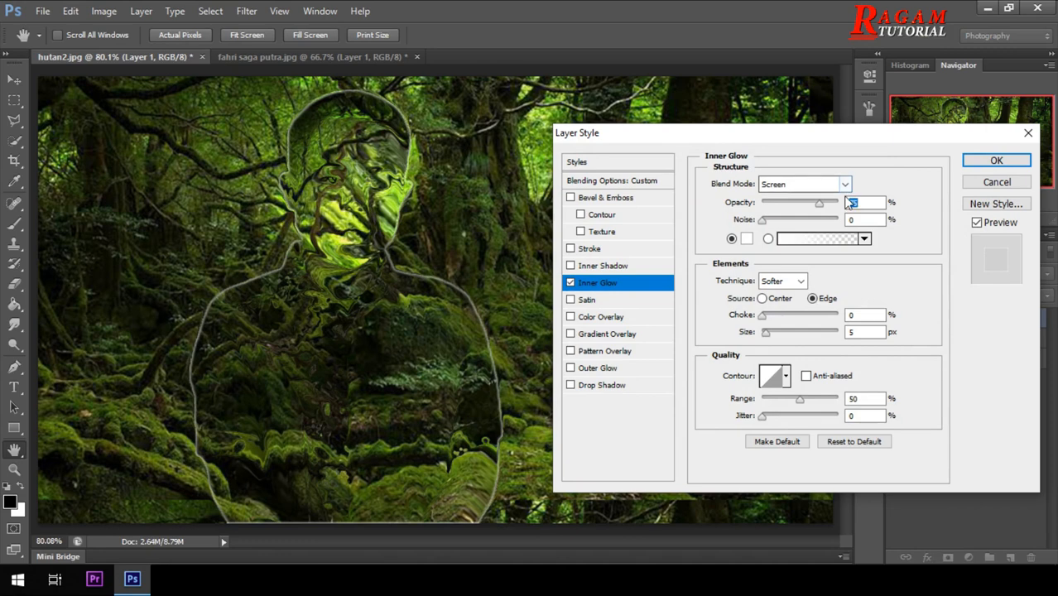
Step: Set the Inner Glow of Layer 1 to the Color Dodge blend mode with 20% opacity
left_click(801, 184)
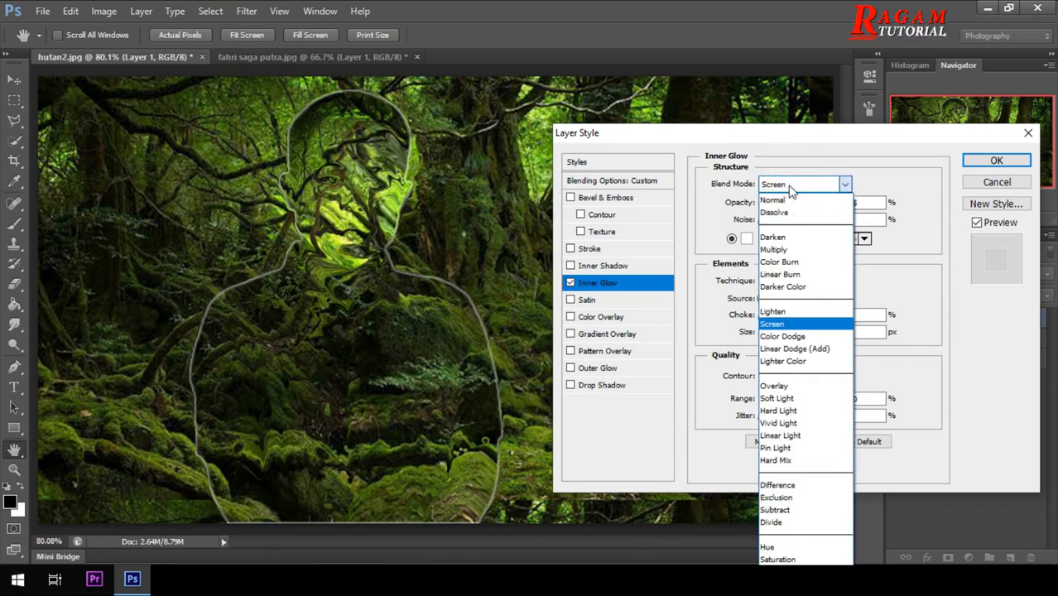
left_click(823, 338)
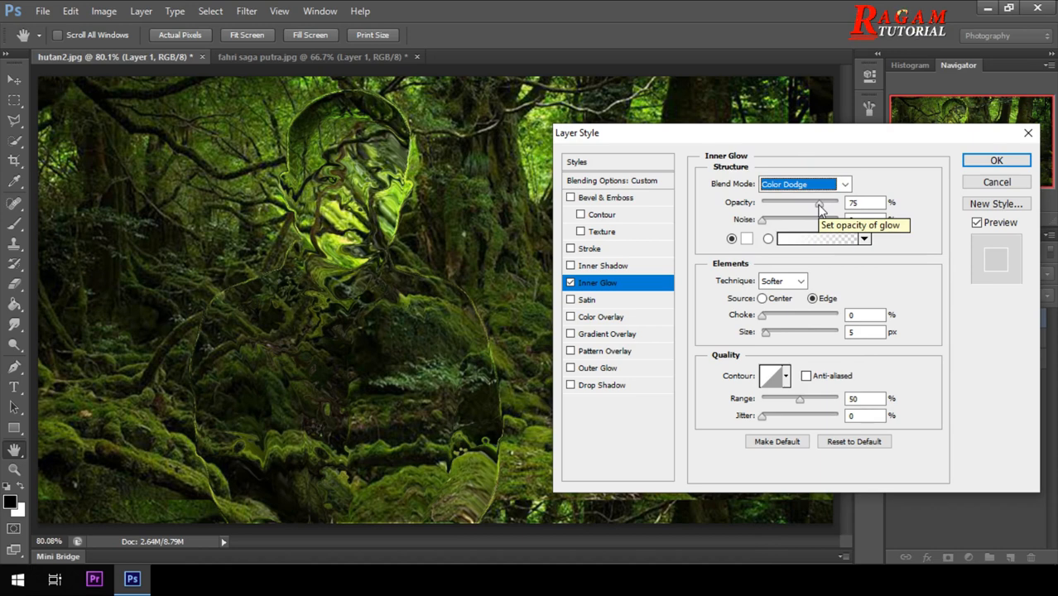
left_click(853, 202)
left_click_drag(820, 204, 779, 205)
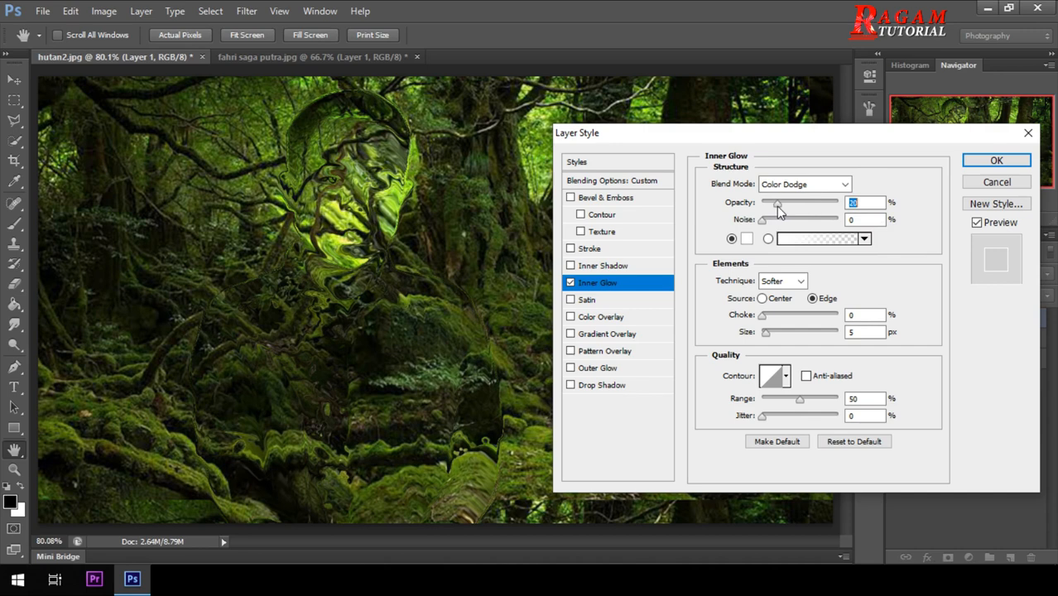
left_click(862, 204)
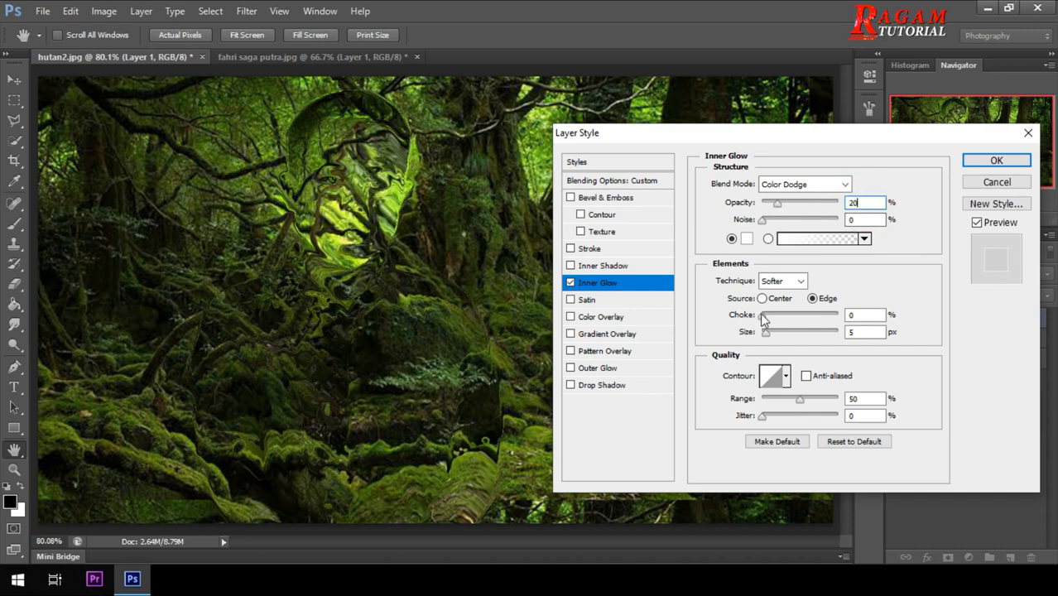
Step: Set the glow's choke to 100% and its size to 250 px, and apply the layer style
left_click_drag(763, 316, 838, 316)
left_click(867, 315)
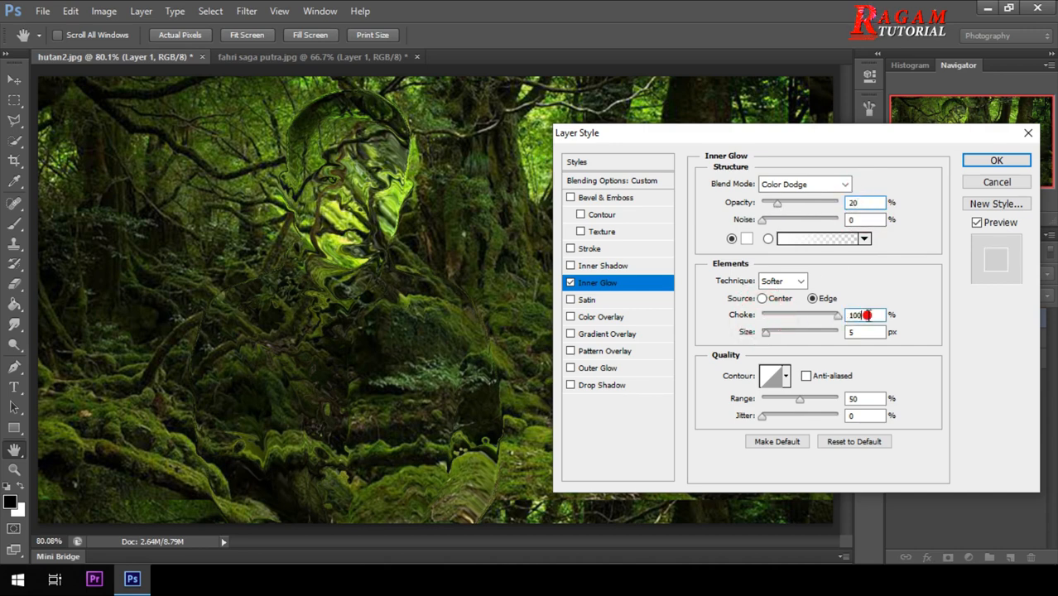
left_click_drag(764, 332, 838, 334)
left_click(866, 332)
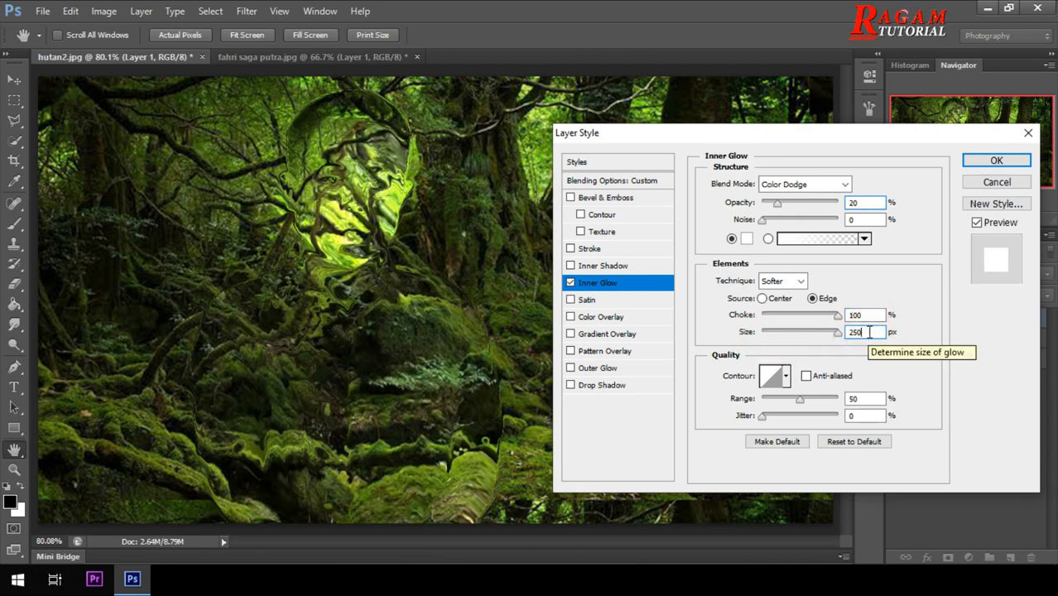
left_click(977, 161)
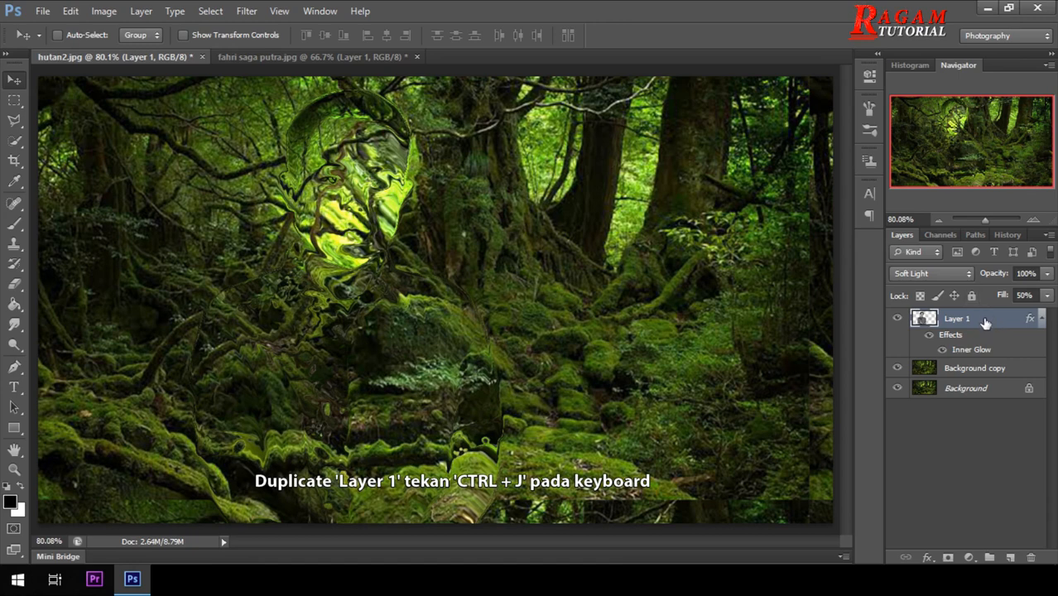
Step: Duplicate Layer 1 and change the copy's Inner Glow to the Soft Light blend mode with 100% opacity
key("ctrl+j")
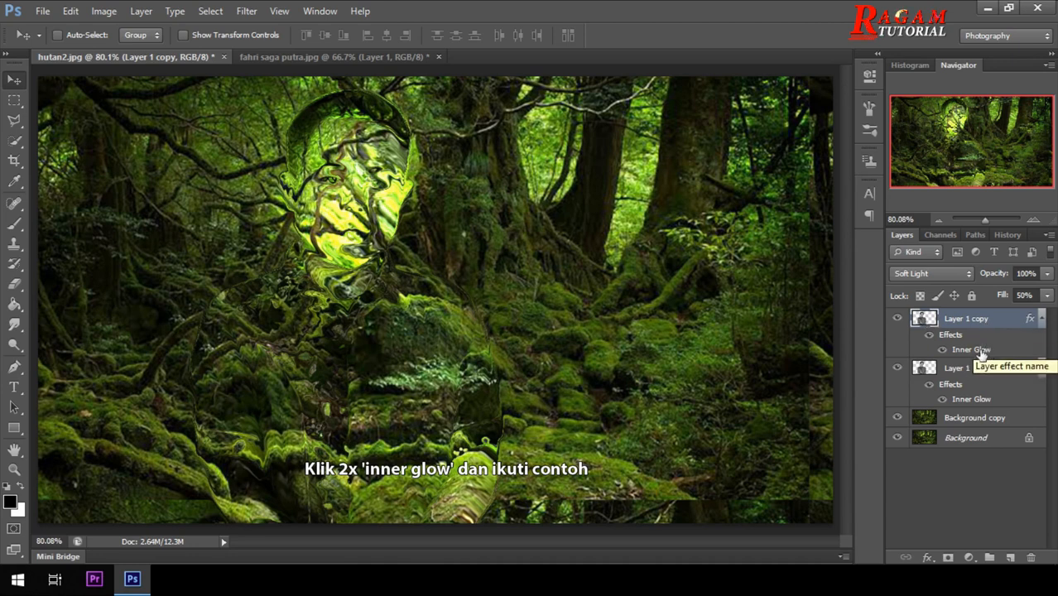
double_click(976, 350)
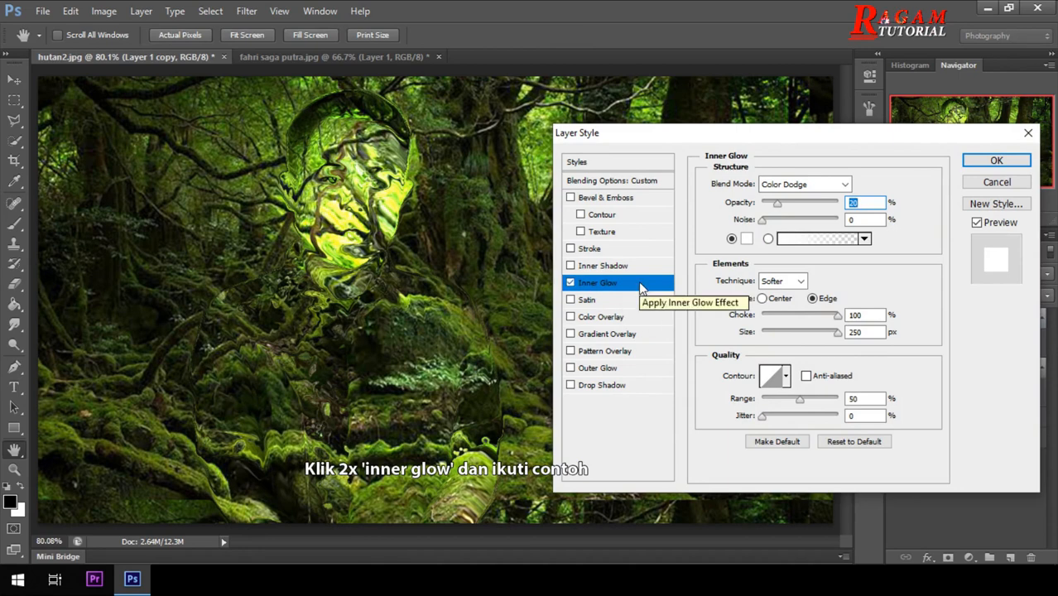
left_click(808, 184)
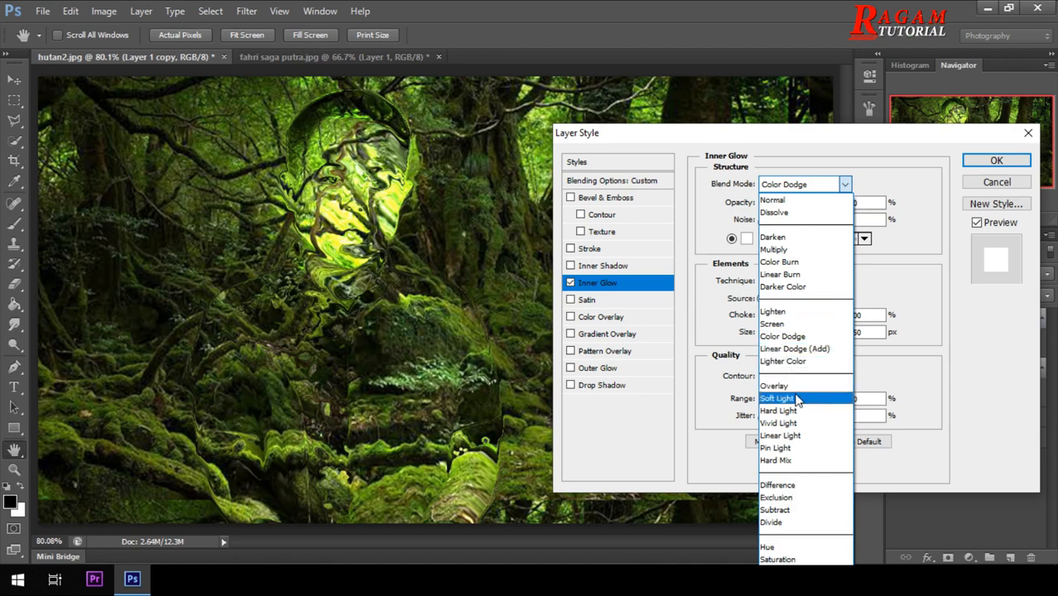
left_click(803, 400)
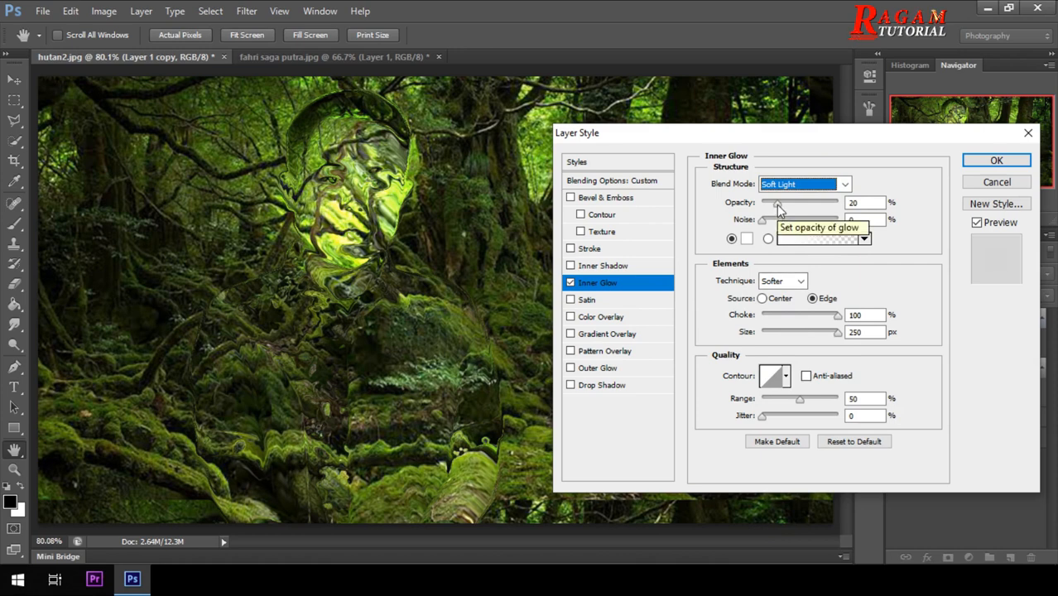
left_click_drag(777, 205, 841, 207)
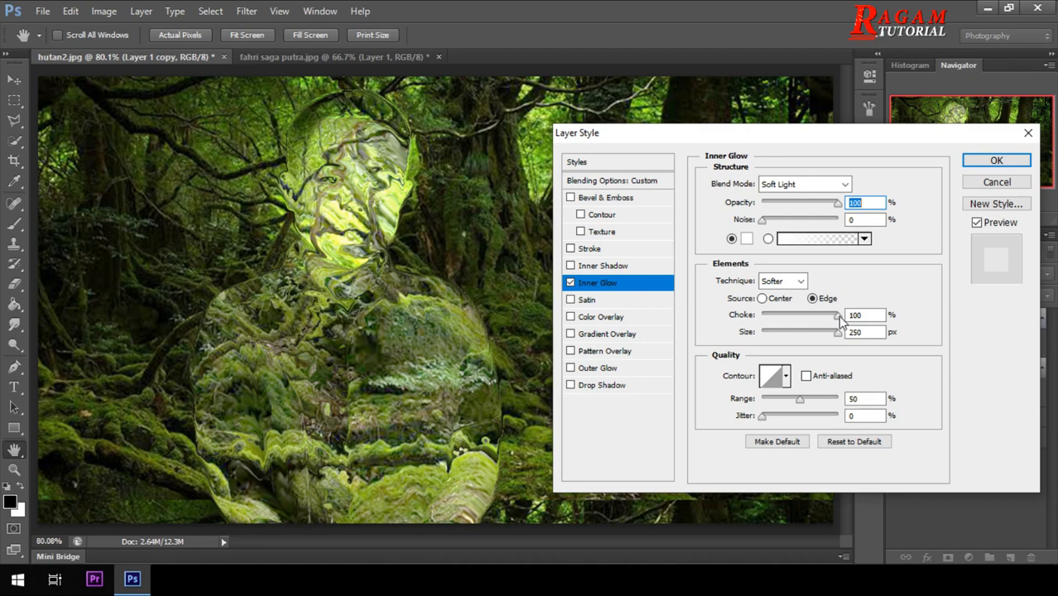
Step: Set the choke of the copy's Inner Glow to 0% and its size to 20 px
left_click_drag(839, 321, 763, 323)
left_click(866, 315)
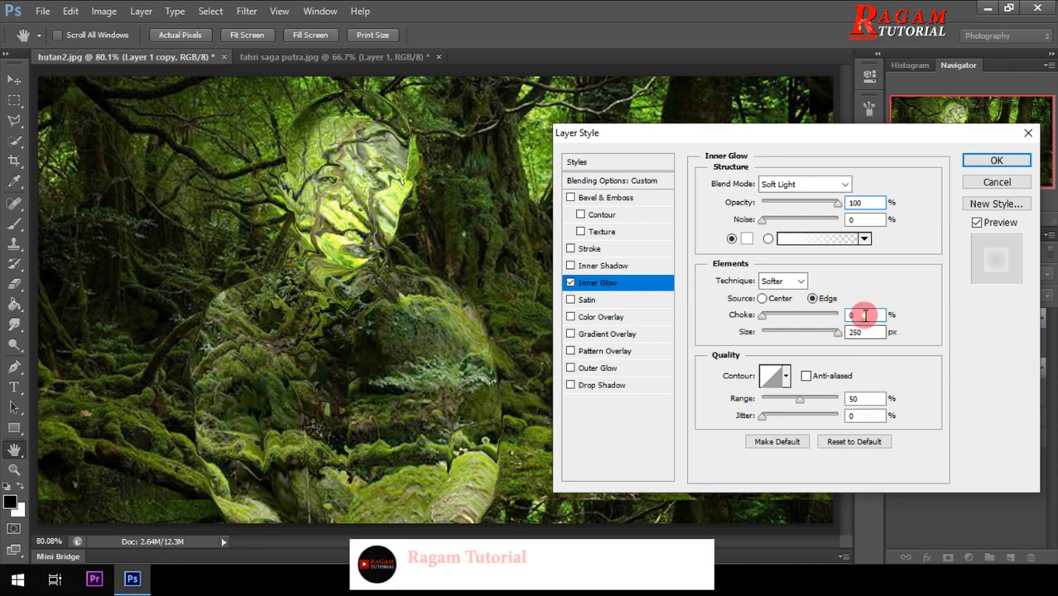
left_click(865, 332)
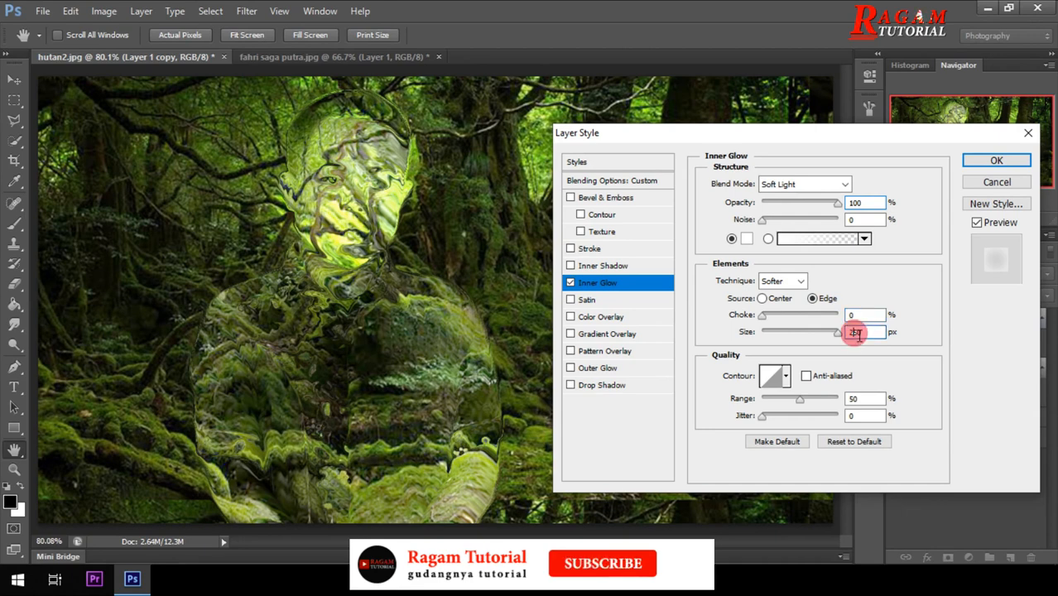
key("BackSpace")
key("BackSpace")
type("0")
left_click(865, 332)
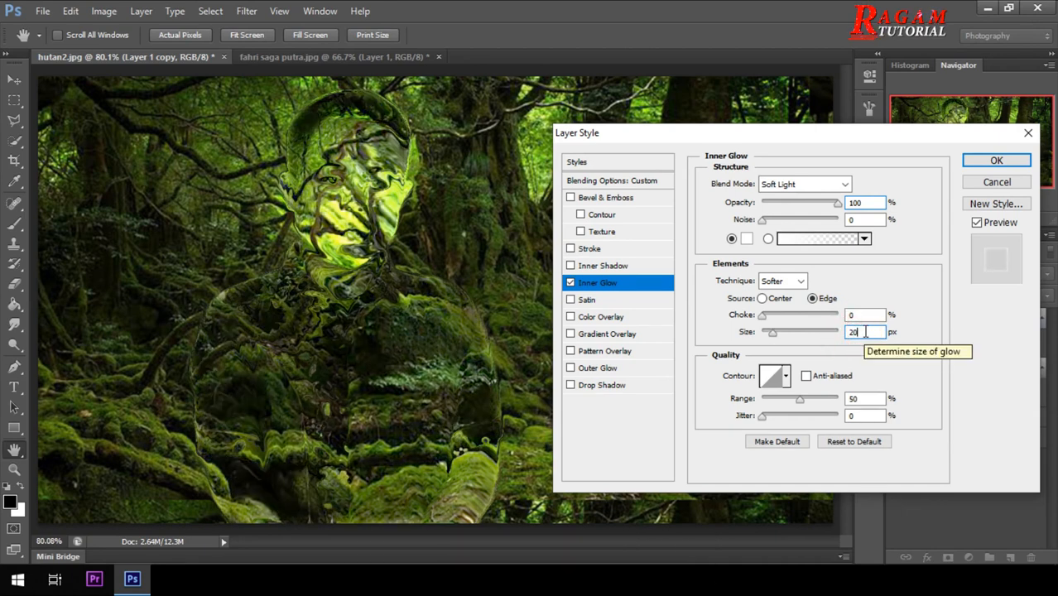
Step: Apply the layer style, duplicate Layer 1 copy and hide the effects of the new duplicate
left_click(1023, 163)
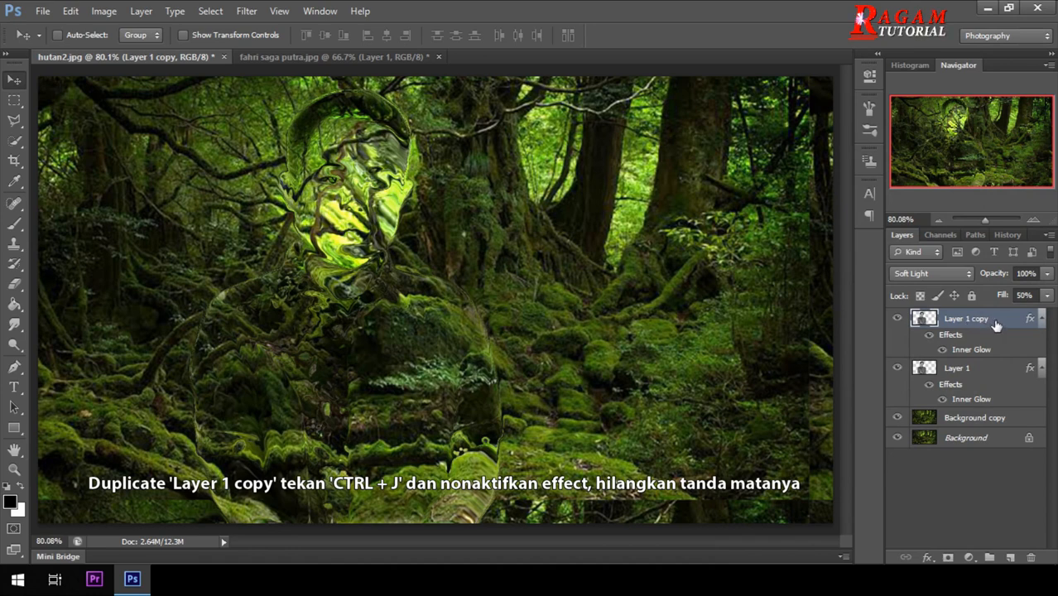
key("ctrl+j")
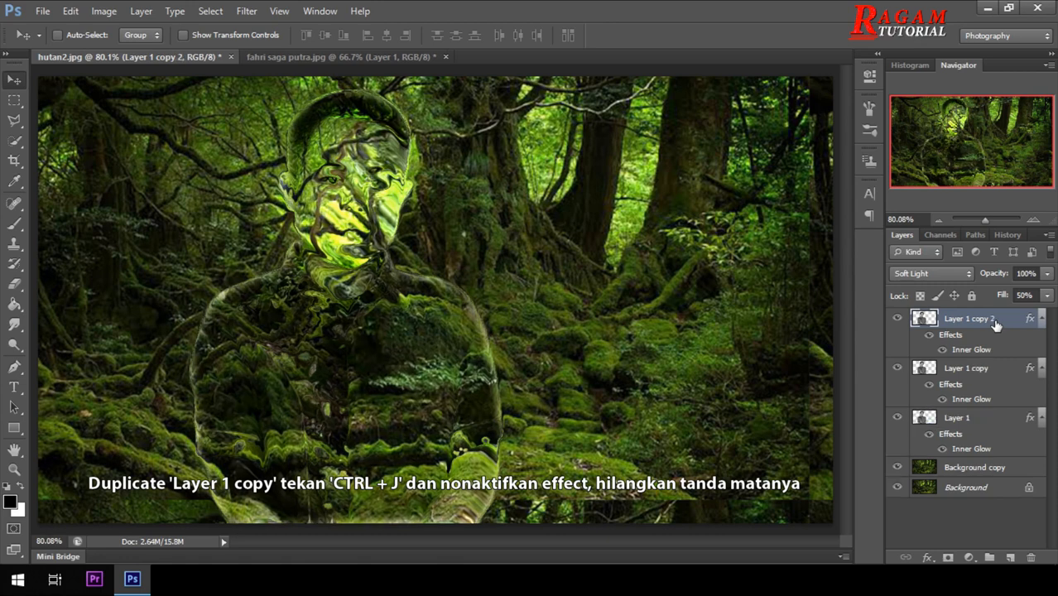
left_click(931, 337)
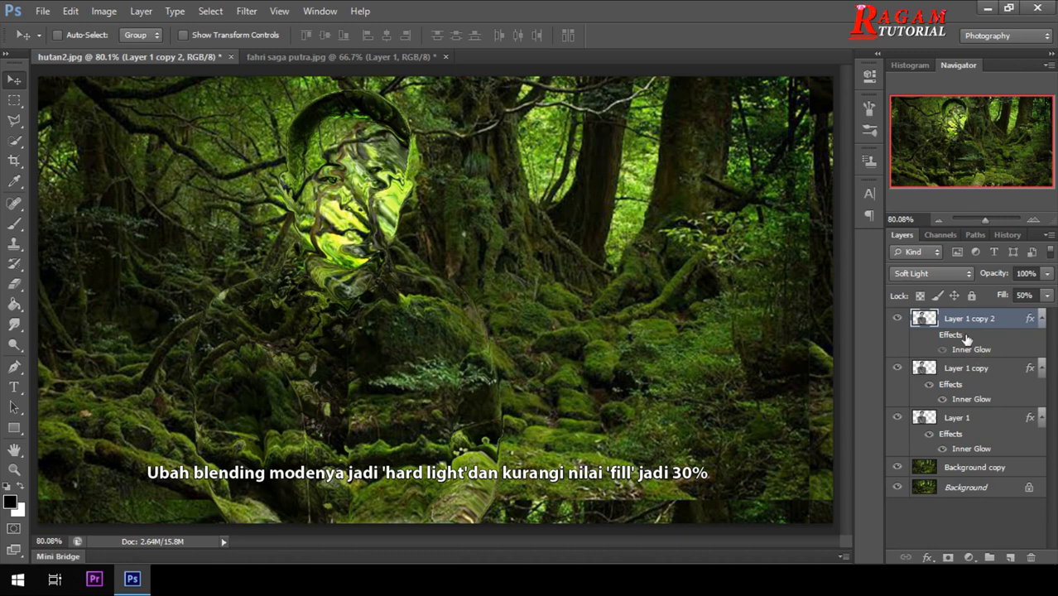
Step: Change the blend mode of Layer 1 copy 2 to Hard Light and set its fill to 30%
left_click(948, 281)
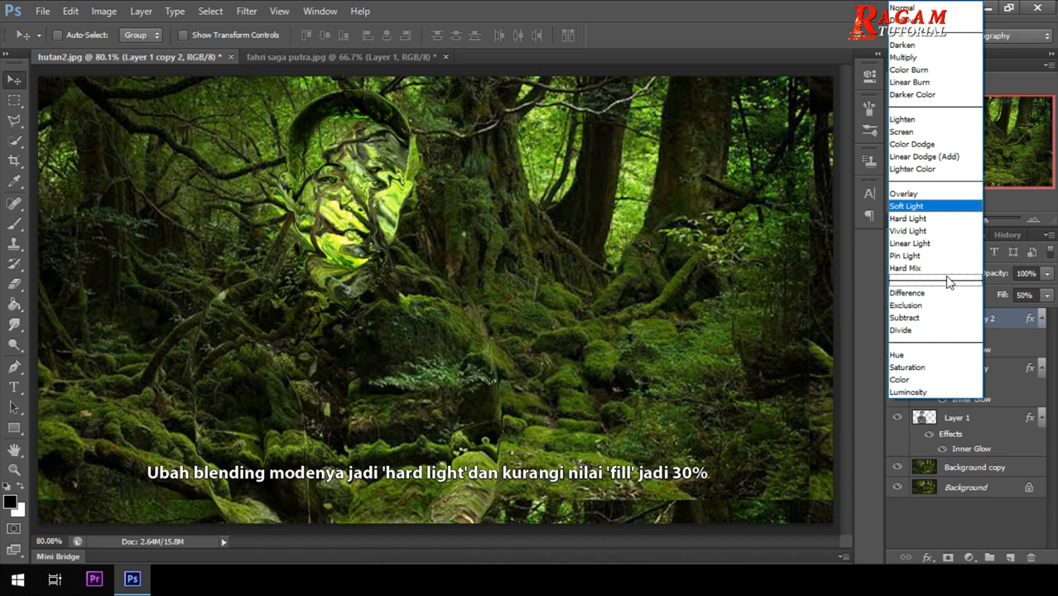
left_click(942, 221)
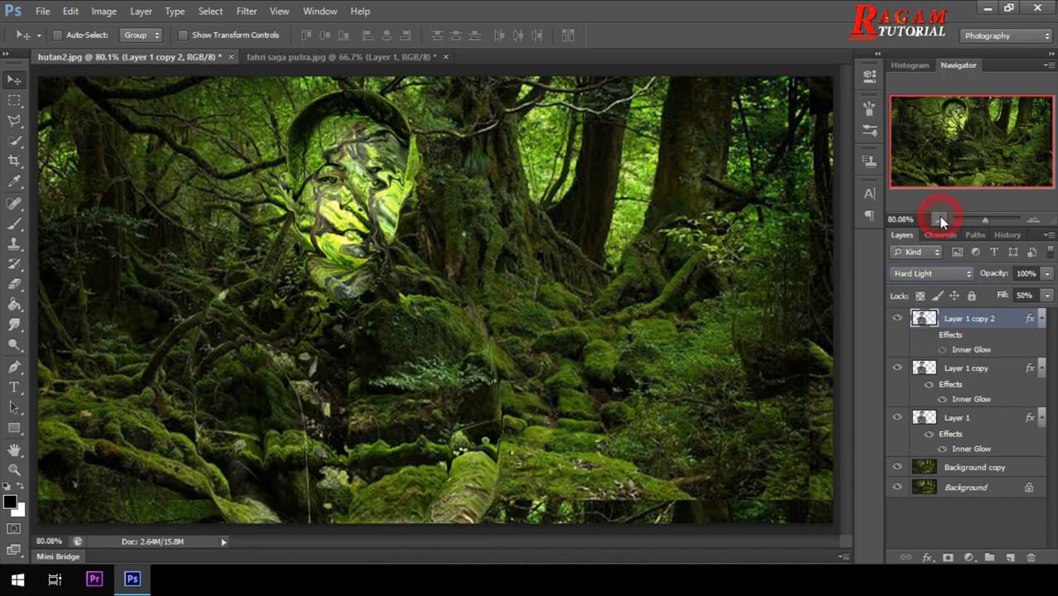
left_click(1024, 296)
left_click_drag(1022, 295, 1018, 295)
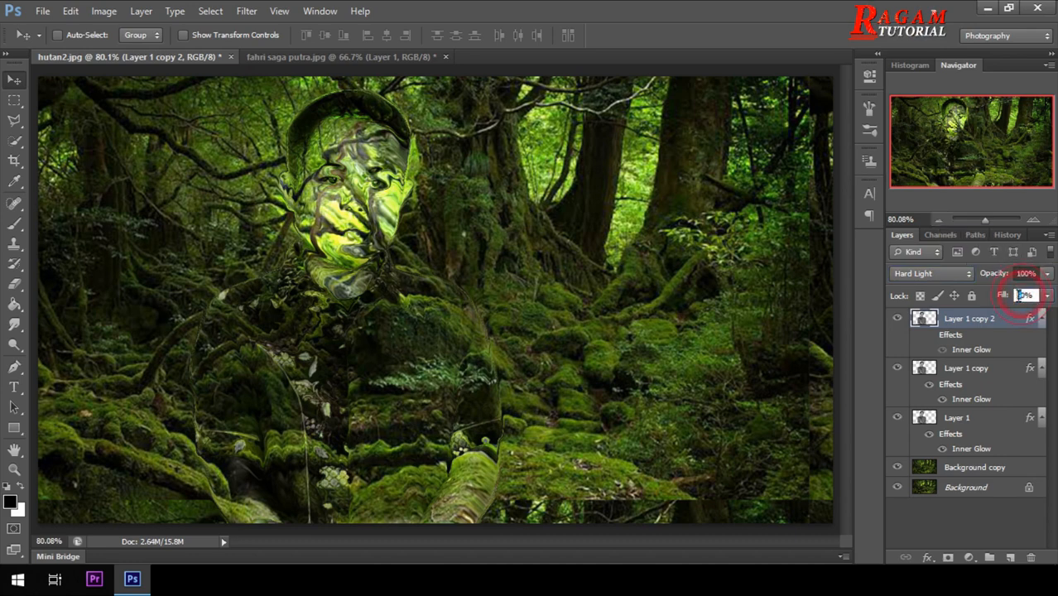
type("3")
left_click(1027, 295)
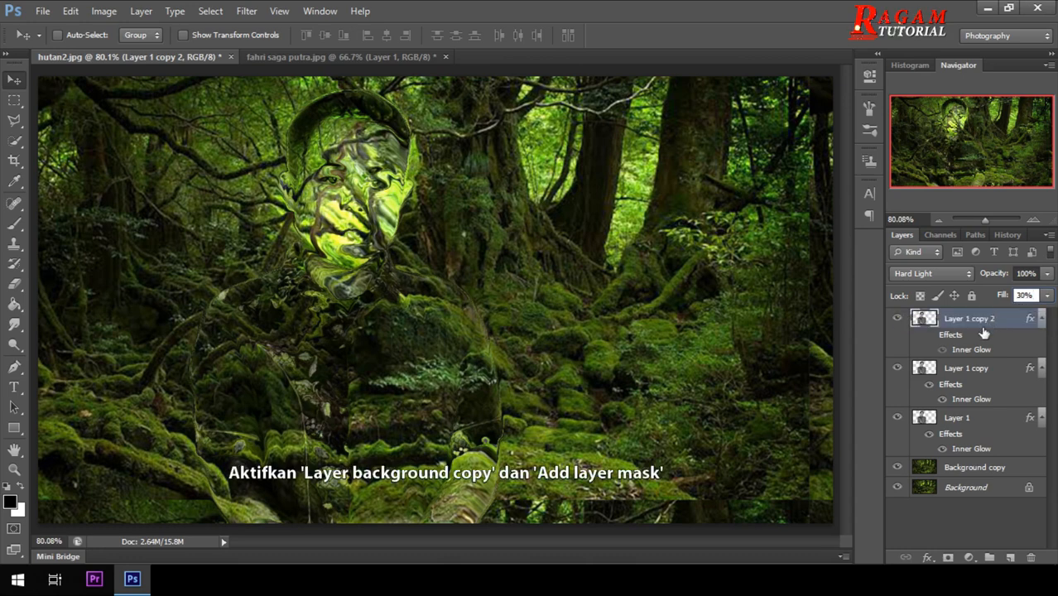
Step: Add a layer mask to the Background copy layer and activate the Brush tool
left_click(977, 469)
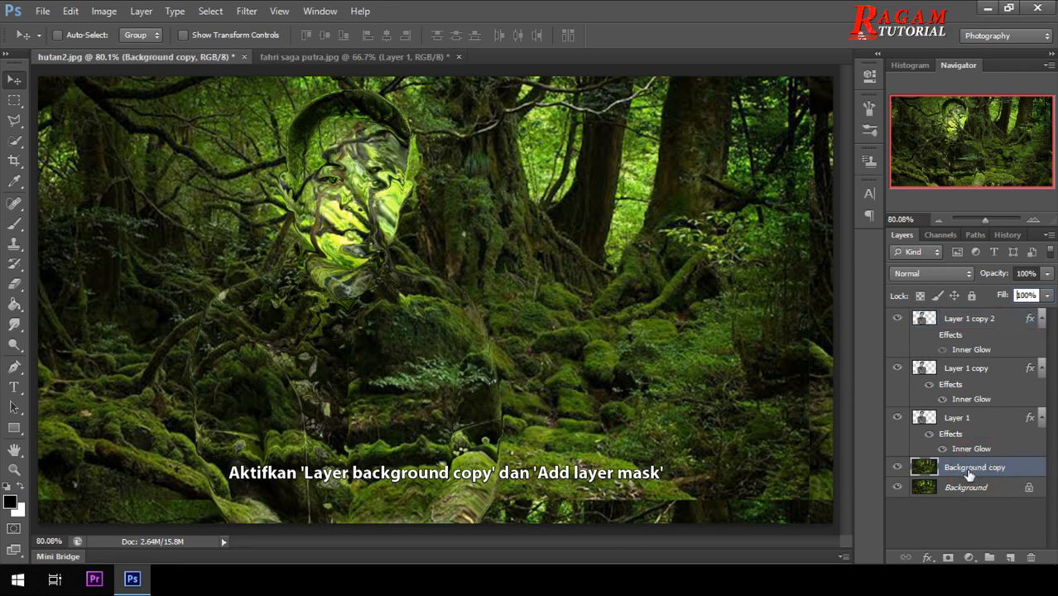
left_click(948, 558)
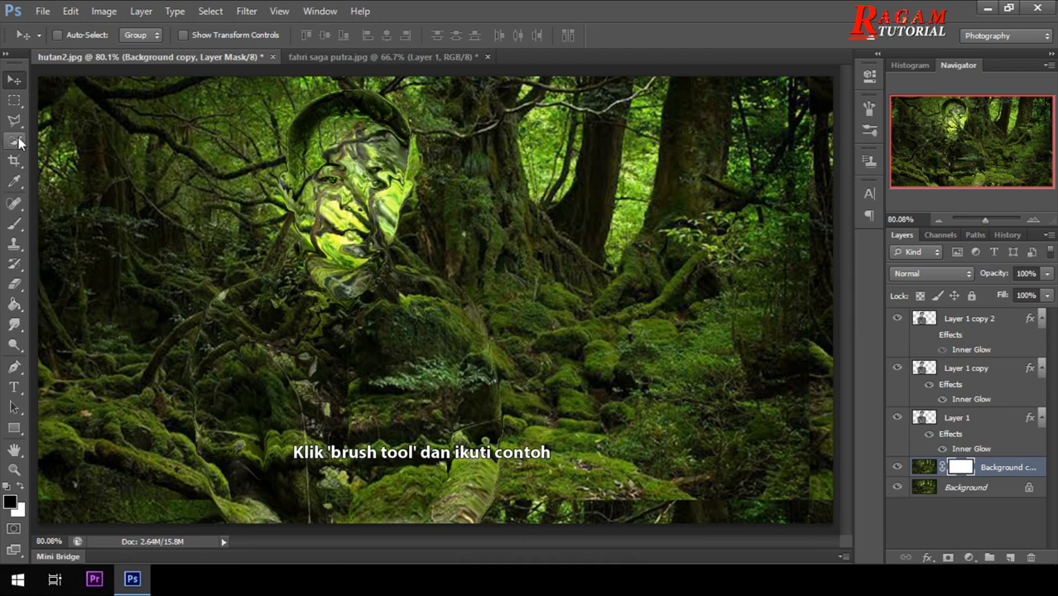
left_click(17, 223)
left_click(107, 222)
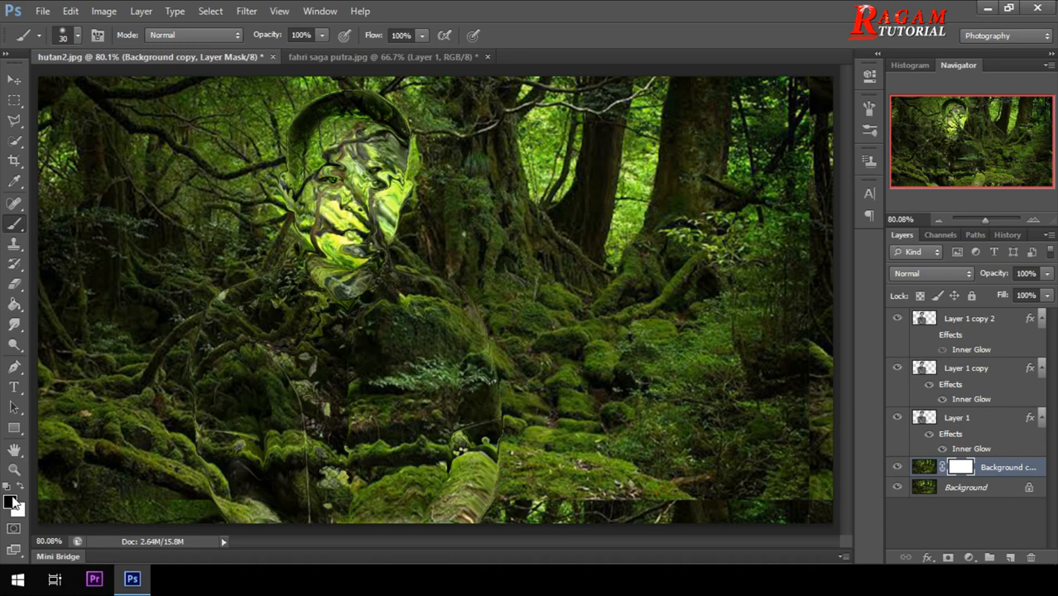
Step: Set the soft brush size to 35 px and paint black on the mask over the displaced seams along the image's bottom and right edges
left_click(79, 34)
left_click(142, 67)
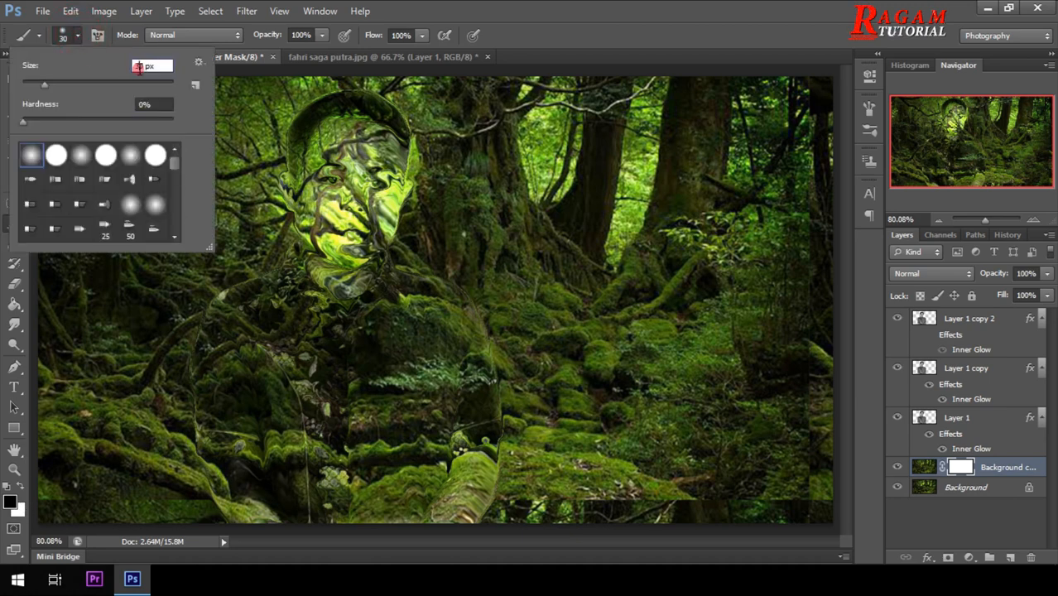
left_click_drag(142, 68, 133, 67)
double_click(142, 66)
type("4")
left_click(153, 68)
left_click(77, 36)
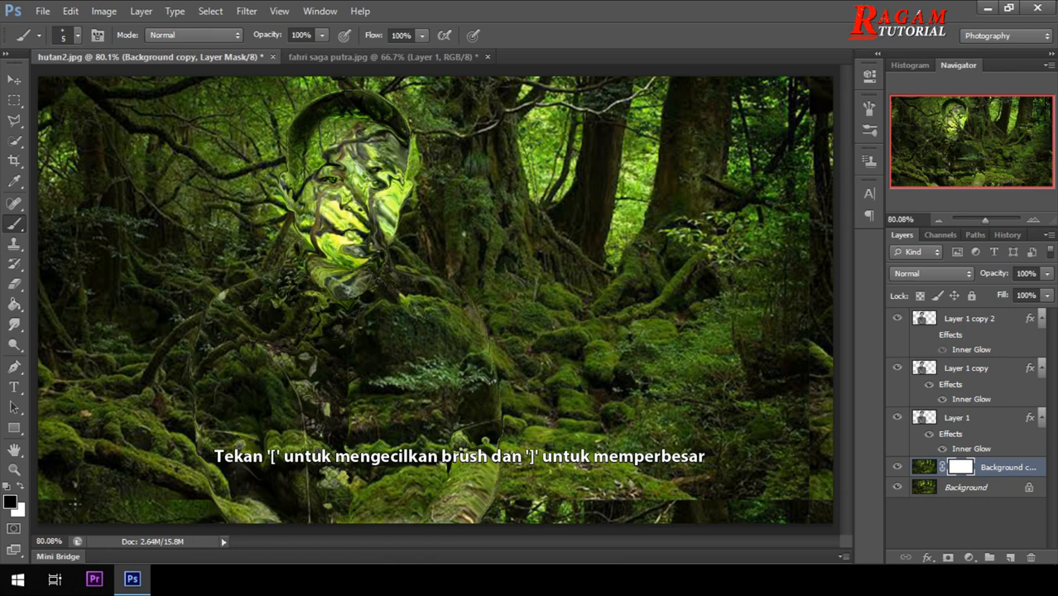
key("bracketright")
key("bracketright")
key("bracketleft")
key("bracketright")
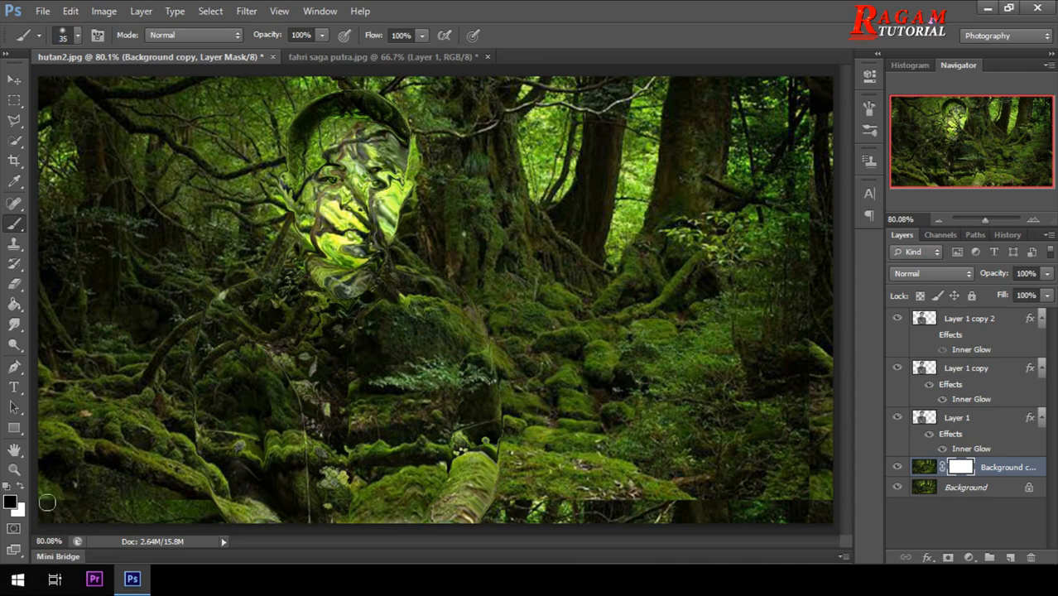
mouse_move(47, 503)
left_mouse_down()
mouse_move(832, 499)
mouse_move(805, 510)
mouse_move(811, 532)
mouse_move(810, 72)
mouse_move(824, 246)
mouse_move(810, 423)
mouse_move(823, 514)
left_mouse_up()
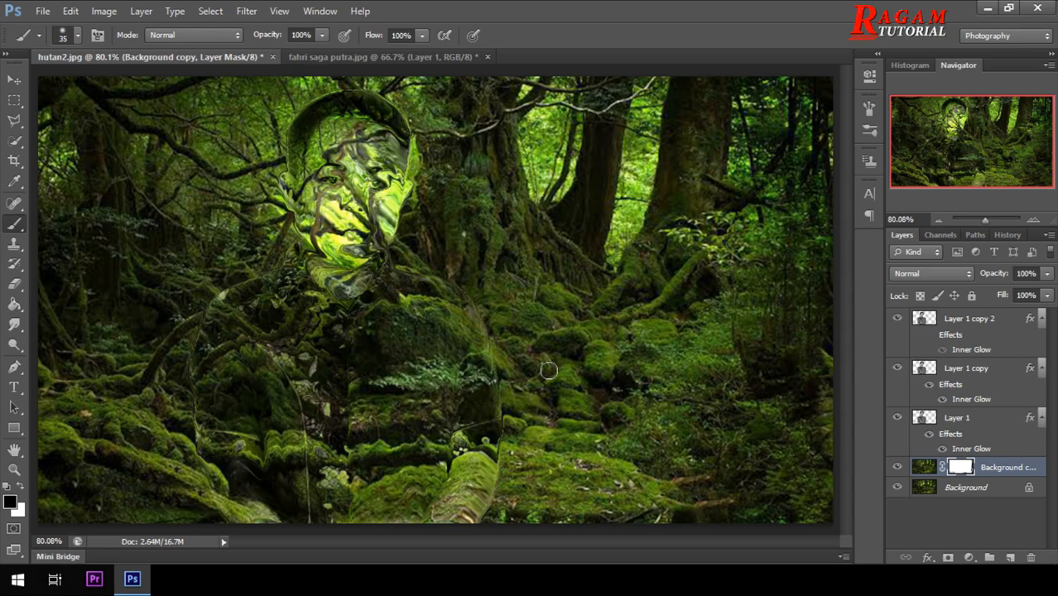
Step: Open hutan.jpg and copy its forest image into the hutan2.jpg document as a layer directly above Background copy
key("ctrl+o")
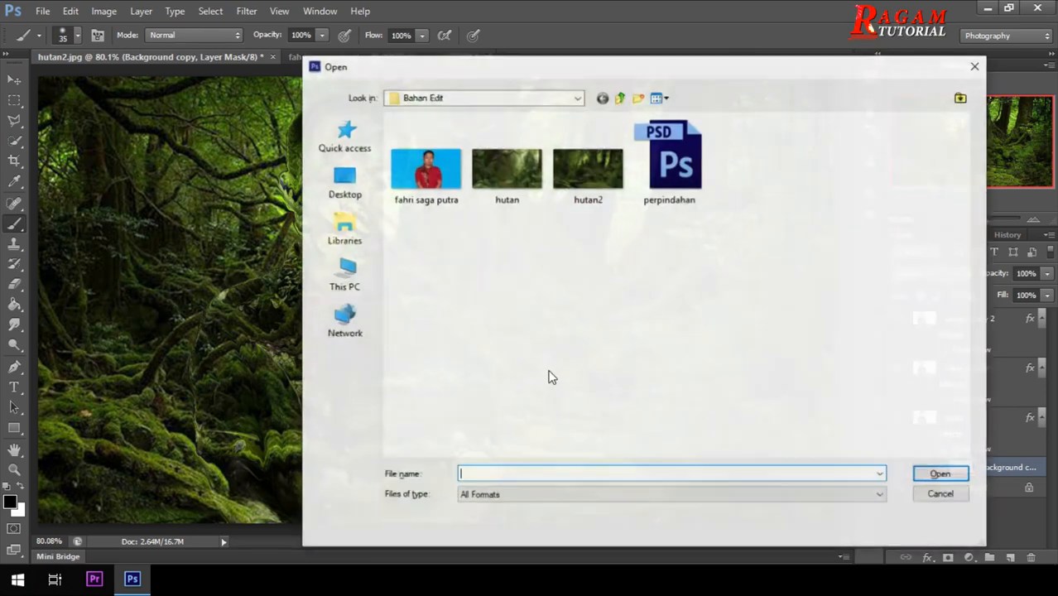
left_click(518, 184)
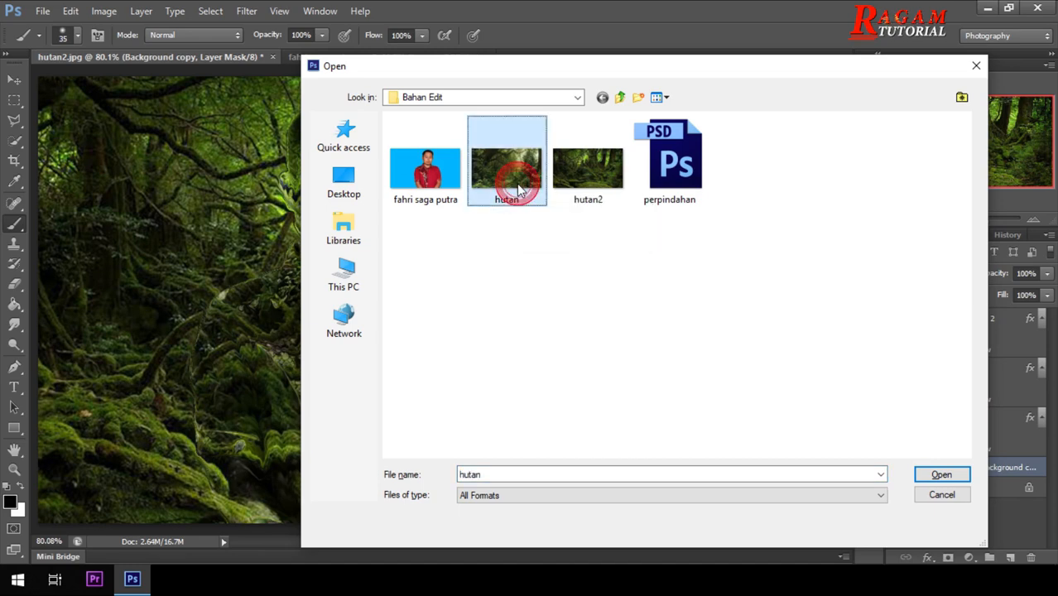
left_click(959, 478)
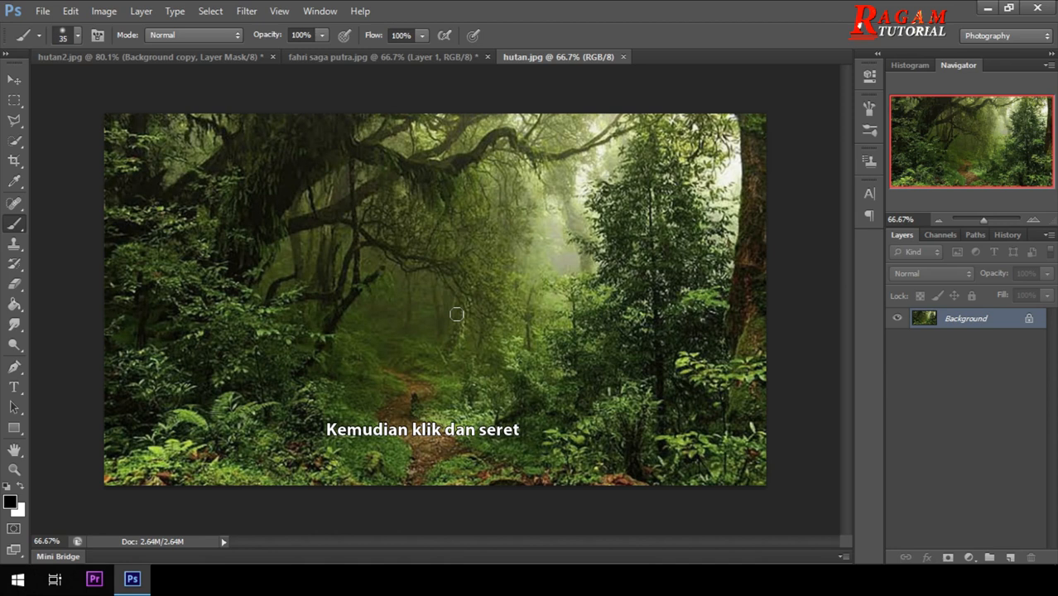
key("v")
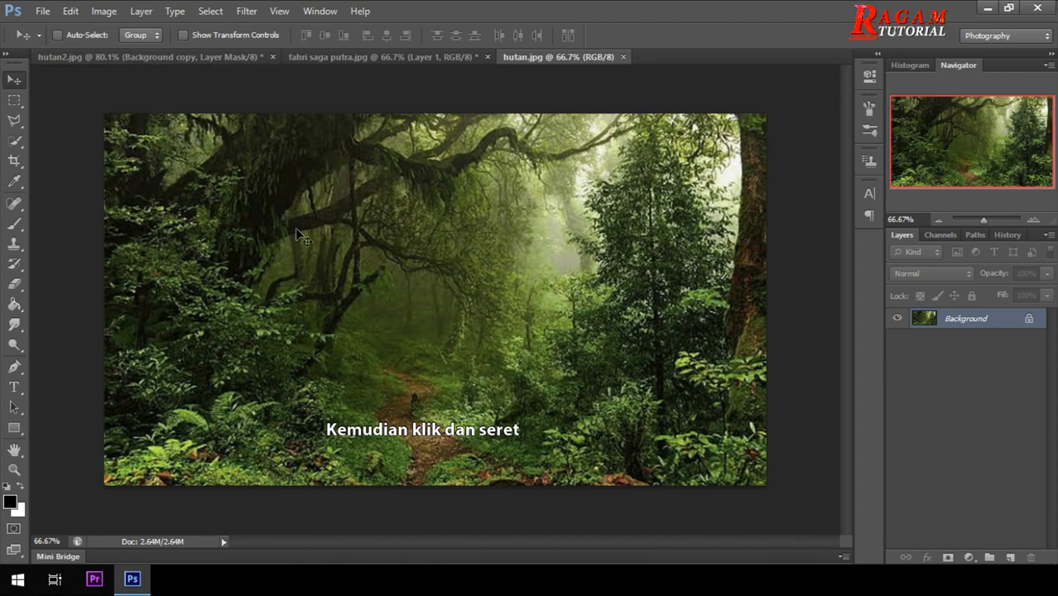
left_click_drag(307, 240, 234, 139)
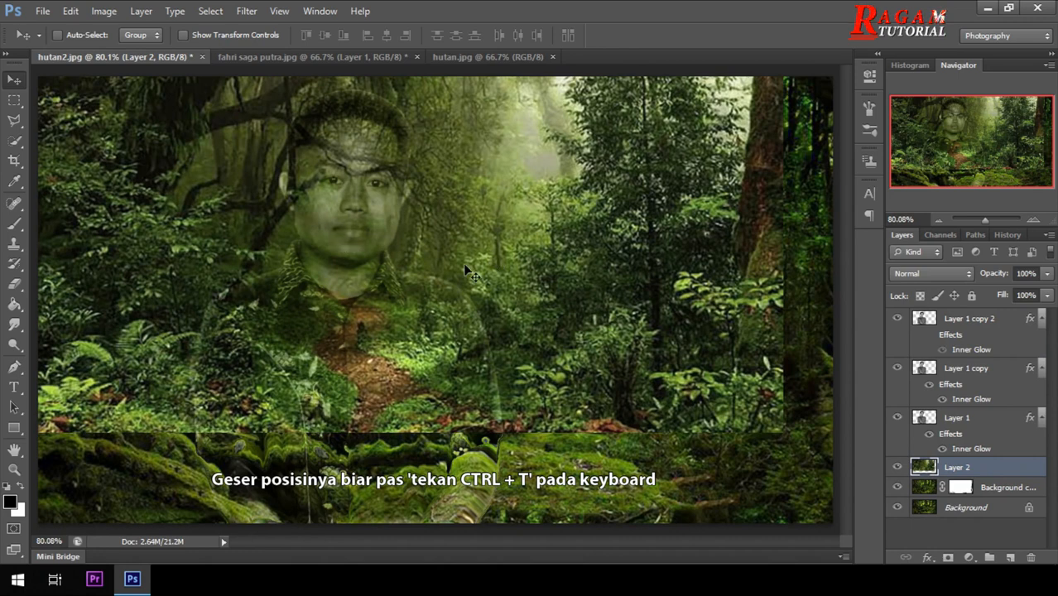
Step: Reposition the new forest layer with Free Transform to cover the whole canvas, centred at X 640 px and Y 360 px
key("ctrl+t")
left_click_drag(469, 283, 521, 377)
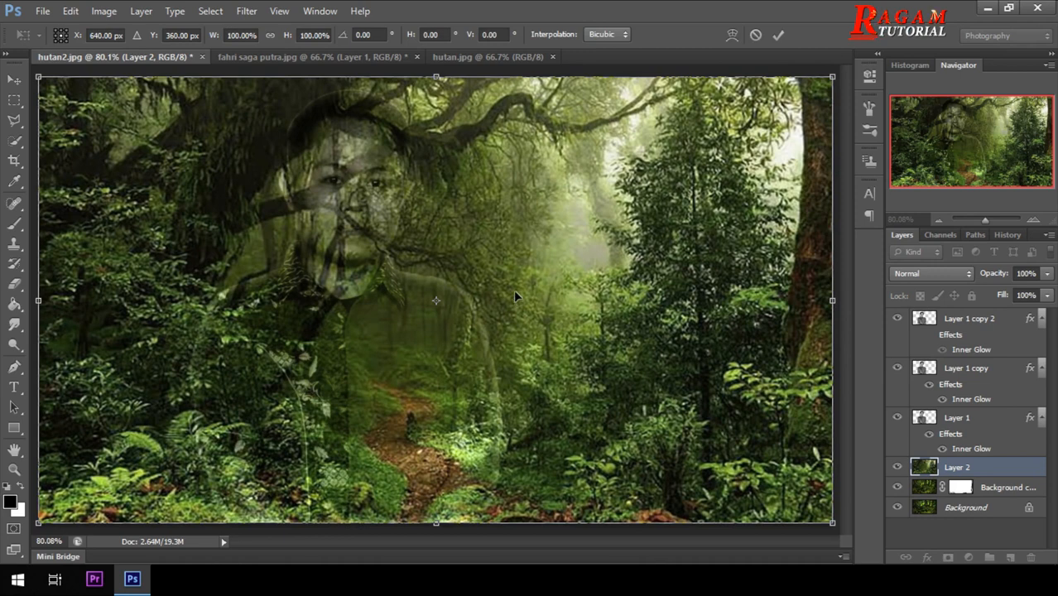
left_click(779, 38)
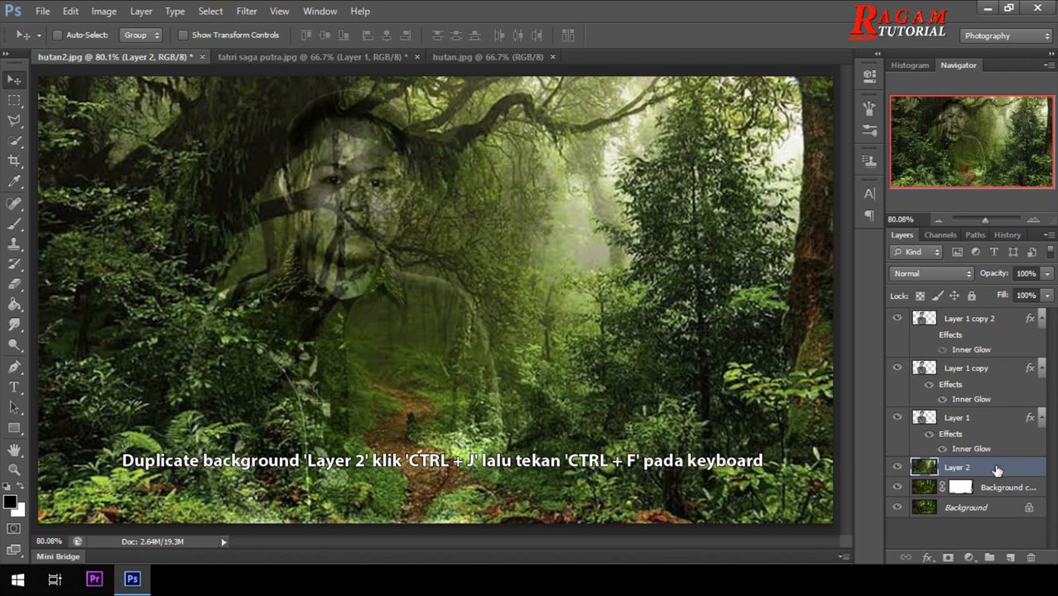
Step: Duplicate Layer 2 and reapply the last displacement filter to the copy
key("ctrl+j")
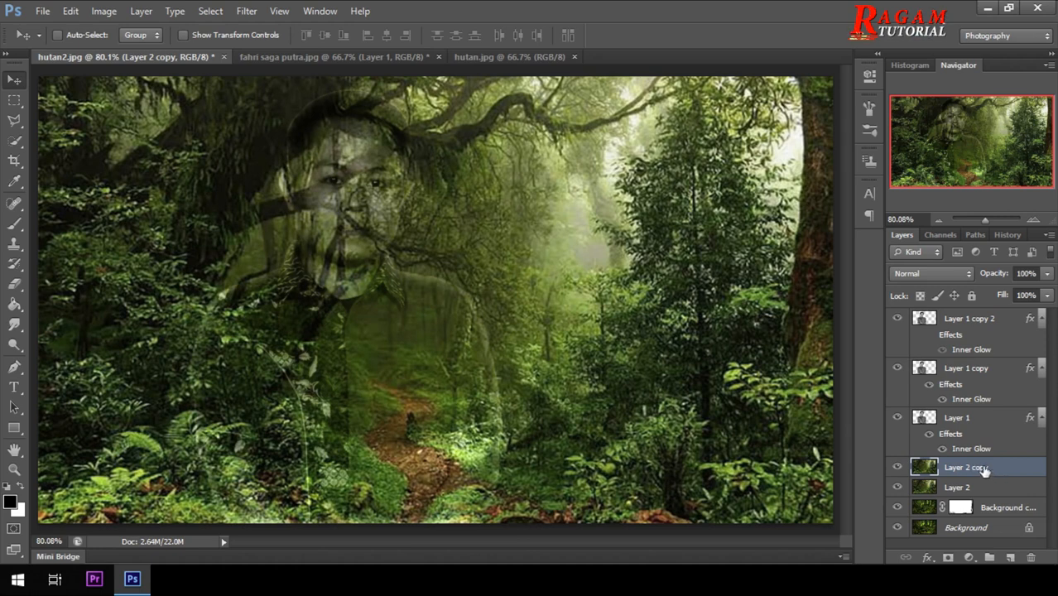
key("ctrl+f")
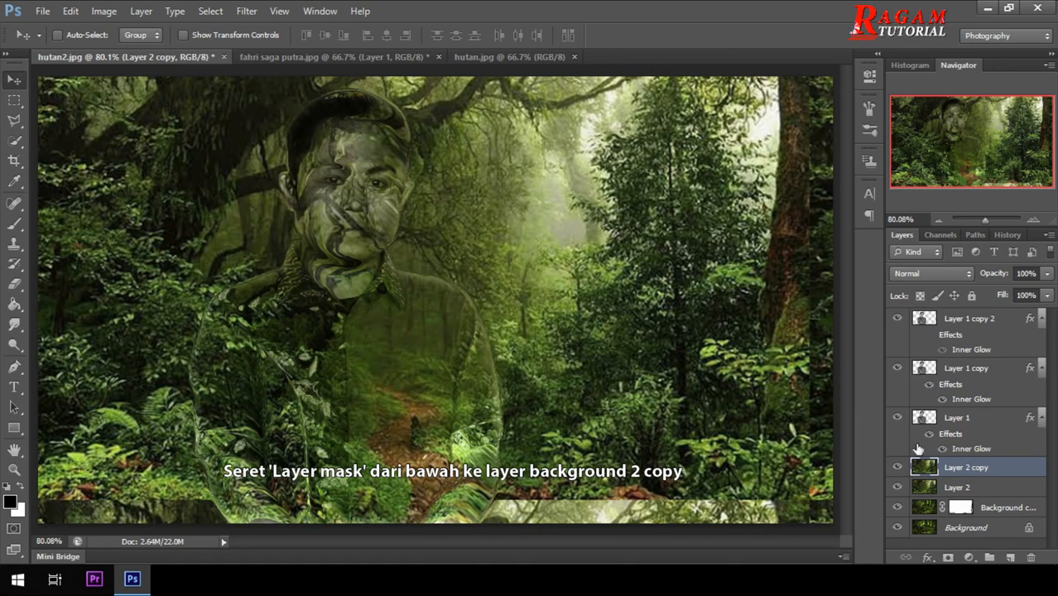
Step: Copy the layer mask of Background copy onto Layer 2 copy and minimize the program window
left_click(961, 509, "alt")
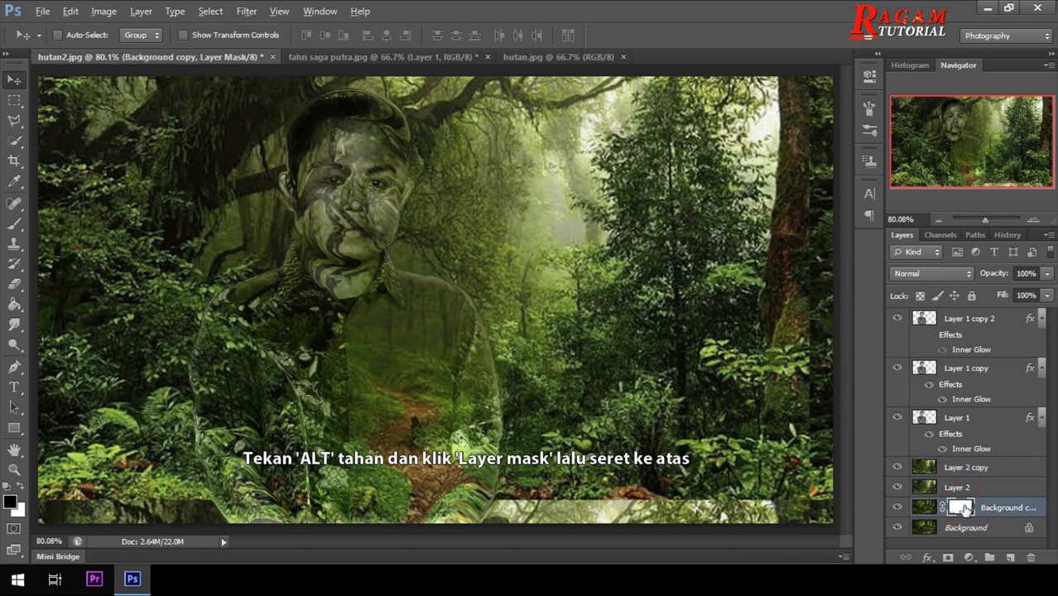
left_click_drag(962, 509, 970, 469)
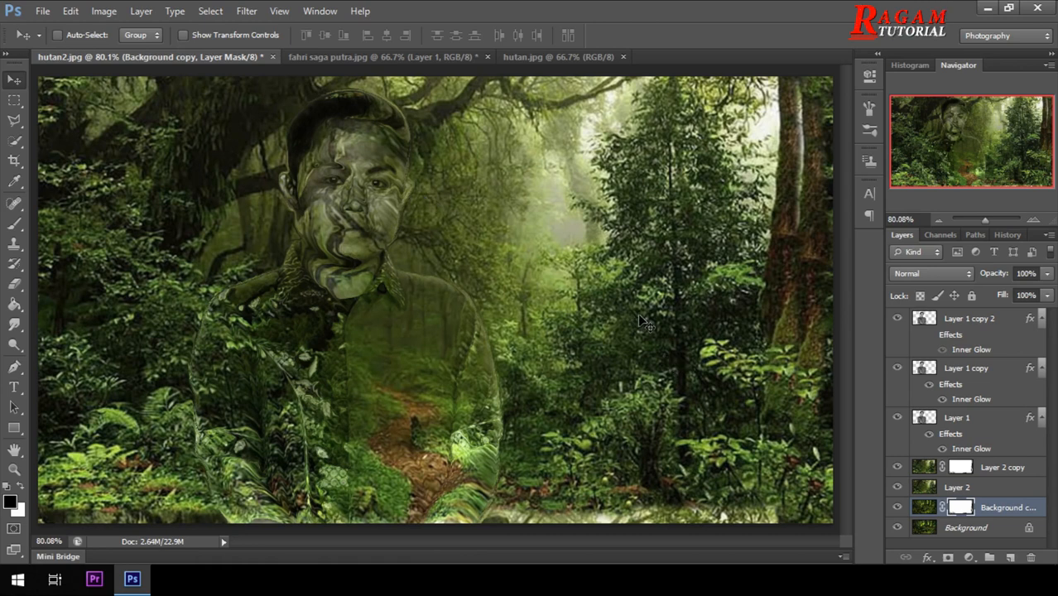
left_click(990, 10)
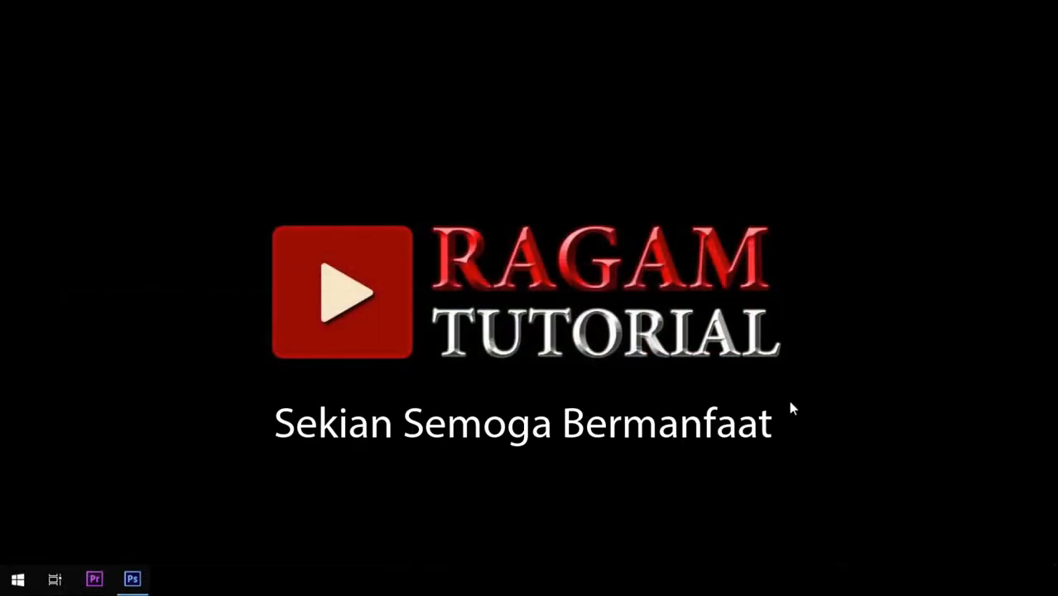